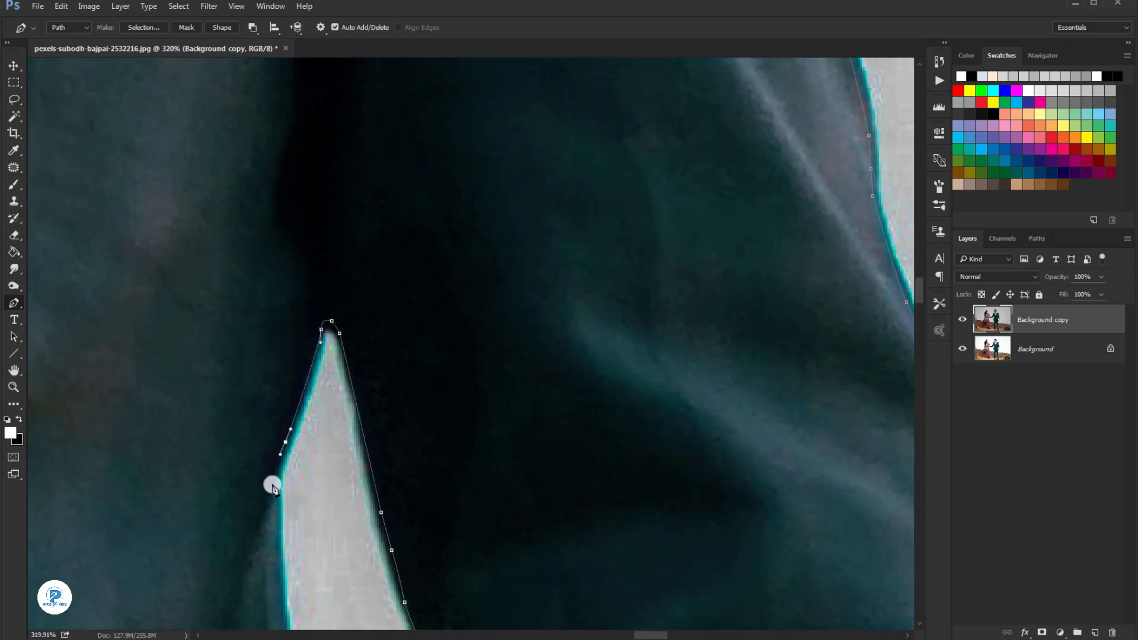
# Step: Continue the Pen path from the man's armpit gap down along his jacket and the outer edge of his trouser leg
pyautogui.moveTo(313, 411); pyautogui.dragTo(308, 237)
pyautogui.click(302, 586)
pyautogui.moveTo(308, 551); pyautogui.dragTo(317, 384)
pyautogui.click(308, 550)
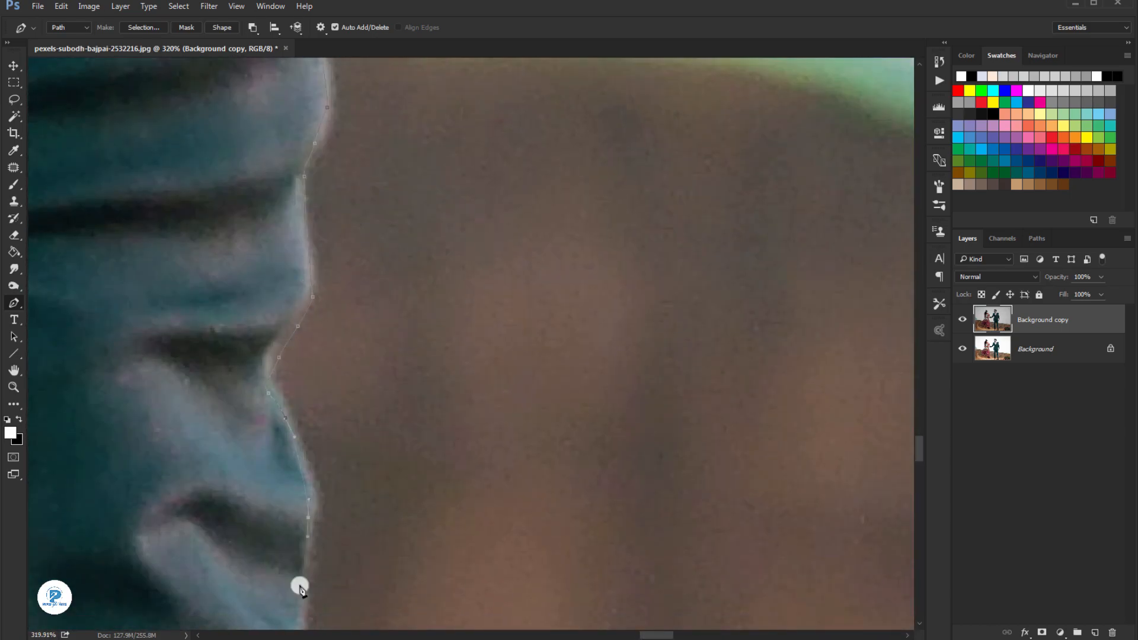
# Step: Trace the Pen path down the lower trouser leg and around the sole and heel of the man's front shoe
pyautogui.click(211, 604)
pyautogui.moveTo(255, 533); pyautogui.dragTo(262, 277)
pyautogui.click(352, 506)
pyautogui.click(239, 570)
pyautogui.moveTo(198, 574); pyautogui.dragTo(181, 578)
pyautogui.moveTo(142, 584); pyautogui.dragTo(124, 588)
pyautogui.click(87, 601)
pyautogui.click(261, 204)
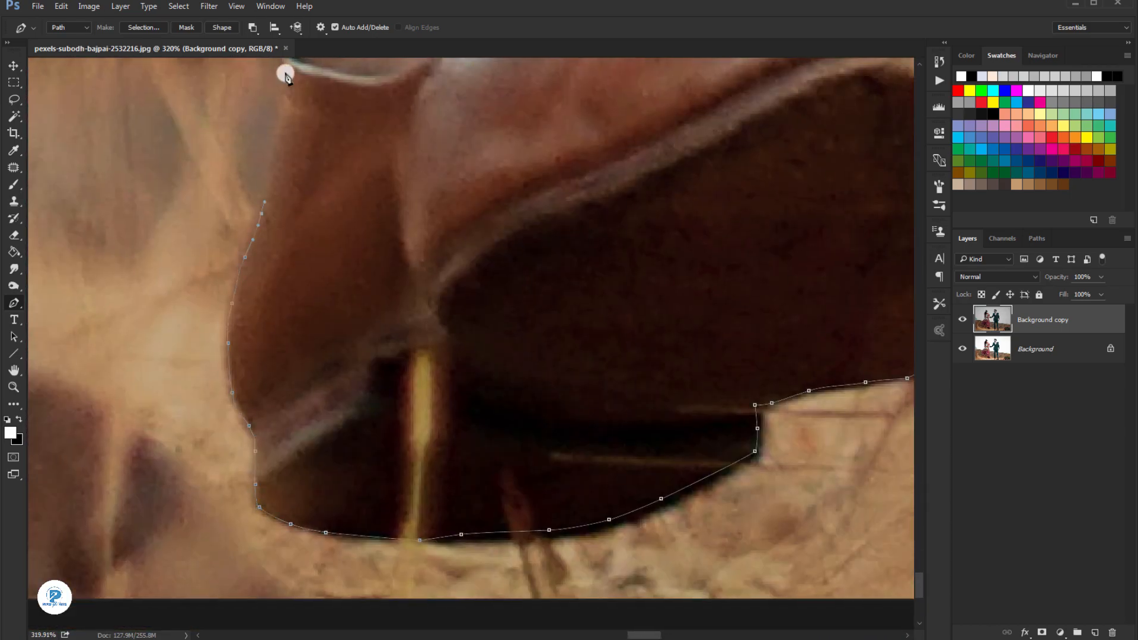
# Step: Carry the path up from the shoe along the inner trouser leg and over to the inside of the other leg
pyautogui.click(286, 475)
pyautogui.click(221, 213)
pyautogui.click(256, 557)
pyautogui.click(188, 218)
pyautogui.click(146, 312)
pyautogui.moveTo(83, 506); pyautogui.dragTo(83, 520)
pyautogui.click(79, 552)
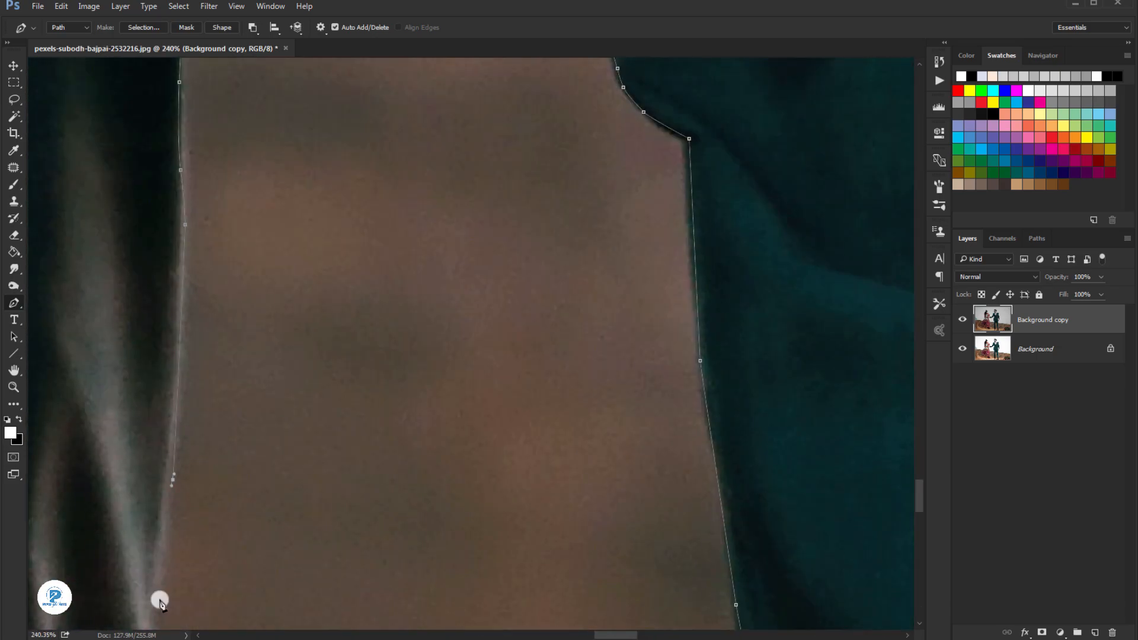
# Step: Trace the path down the other leg's inner edge, around the foot and back up the outer trouser edge
pyautogui.click(168, 536)
pyautogui.moveTo(281, 470); pyautogui.dragTo(281, 489)
pyautogui.click(249, 561)
pyautogui.click(368, 153)
pyautogui.click(303, 410)
pyautogui.click(244, 342)
pyautogui.moveTo(209, 286); pyautogui.dragTo(202, 273)
pyautogui.click(165, 90)
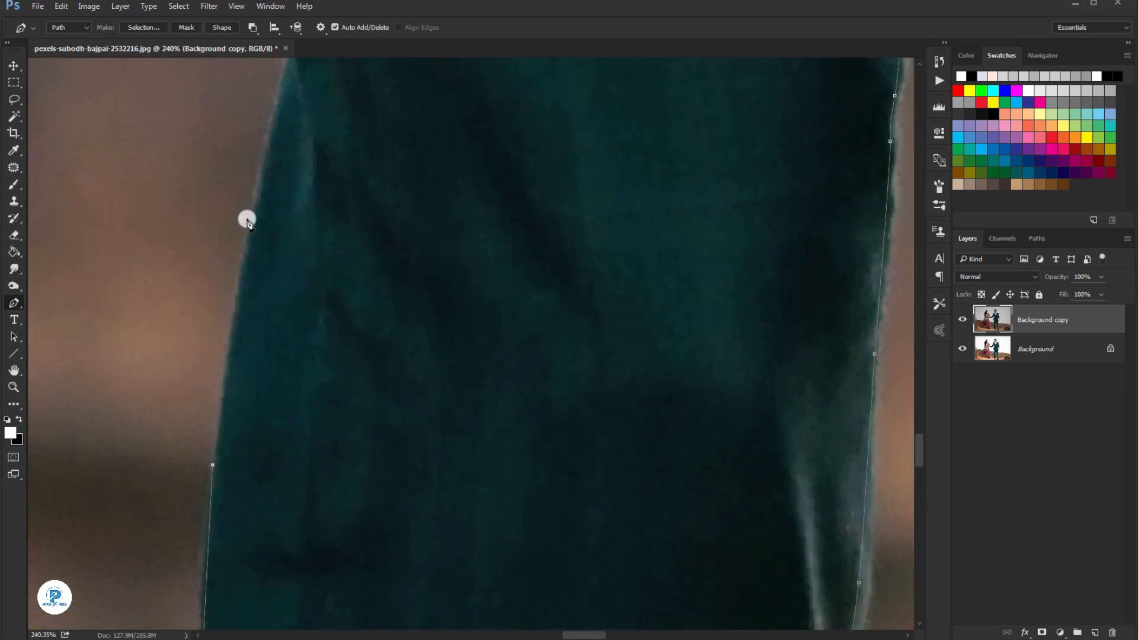
# Step: Extend the path up the outer trouser leg and jacket side, then along the underside of the outstretched sleeve
pyautogui.click(244, 259)
pyautogui.click(96, 297)
pyautogui.click(63, 198)
pyautogui.click(337, 317)
pyautogui.click(328, 252)
pyautogui.click(437, 140)
pyautogui.click(356, 270)
pyautogui.click(256, 412)
pyautogui.click(259, 384)
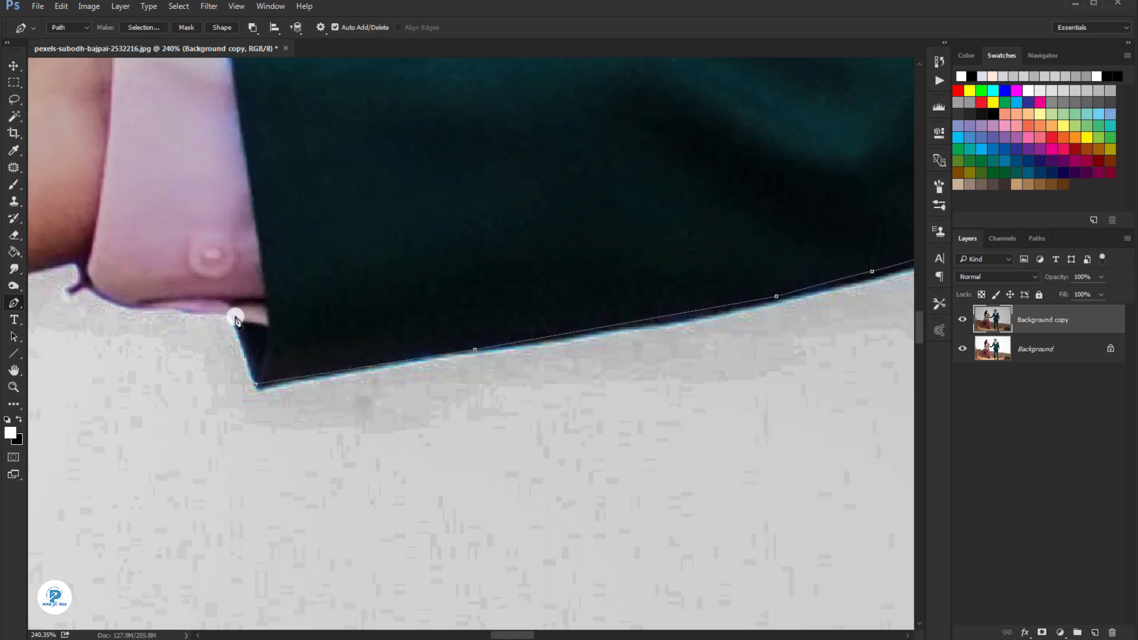
# Step: Trace the path from the shirt cuff past the joined hands and down the edge of the woman's dress
pyautogui.click(241, 325)
pyautogui.click(178, 350)
pyautogui.click(211, 531)
pyautogui.click(190, 172)
pyautogui.moveTo(192, 403); pyautogui.dragTo(194, 419)
pyautogui.moveTo(203, 499); pyautogui.dragTo(205, 514)
pyautogui.click(203, 562)
pyautogui.scroll(-5, 203, 561)
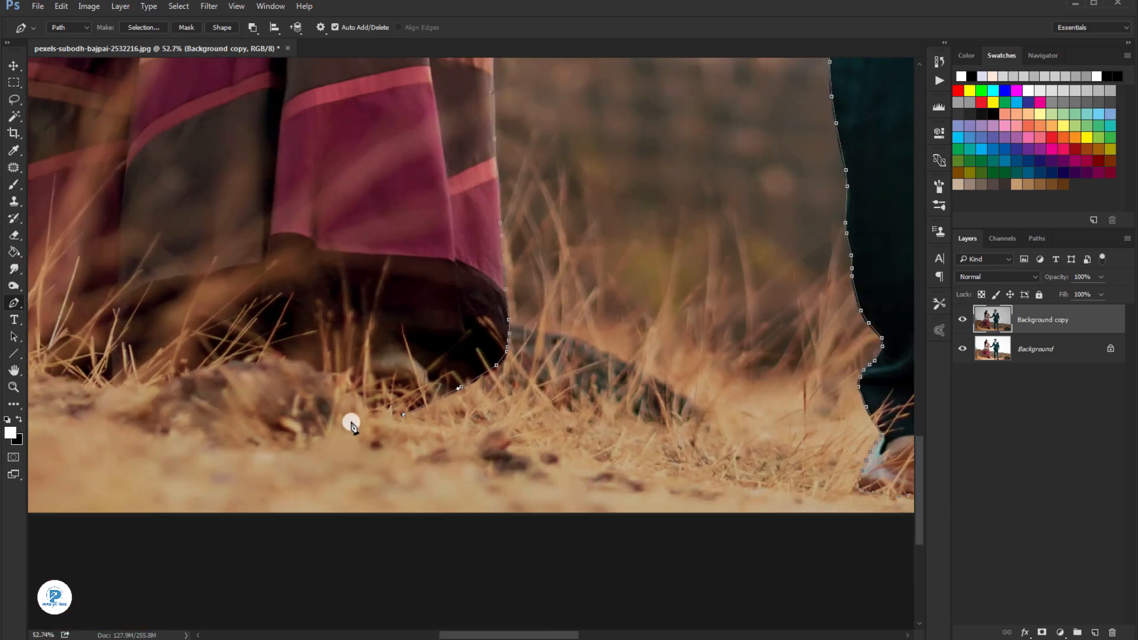
# Step: Finish the path along the dress hem and around the woman, and convert it into a selection
pyautogui.click(424, 437)
pyautogui.scroll(-3, 386, 310)
pyautogui.scroll(-3, 386, 310)
pyautogui.rightClick(527, 172)
pyautogui.click(556, 218)
pyautogui.click(586, 179)
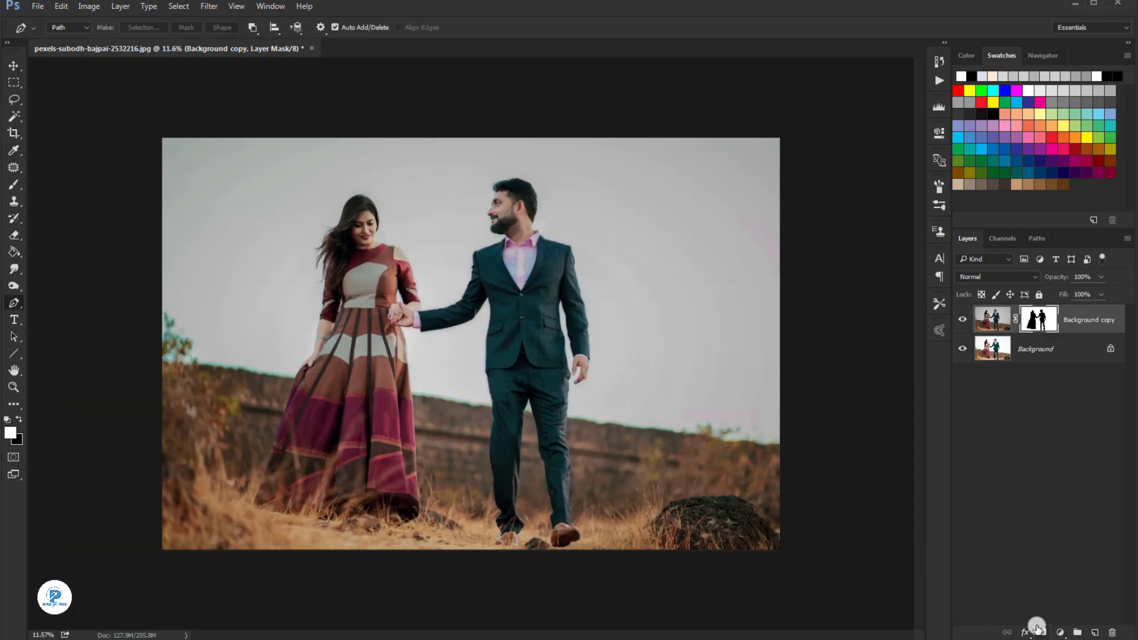
# Step: Add a layer mask to Background copy, inverted to isolate the couple, and hide the Background layer
pyautogui.click(1041, 632)
pyautogui.click(963, 348)
pyautogui.click(89, 7)
pyautogui.moveTo(119, 40)
pyautogui.click(258, 185)
# Step: Open Refine Mask for the couple's mask and brush the refinement along the edges of their hair
pyautogui.rightClick(1038, 319)
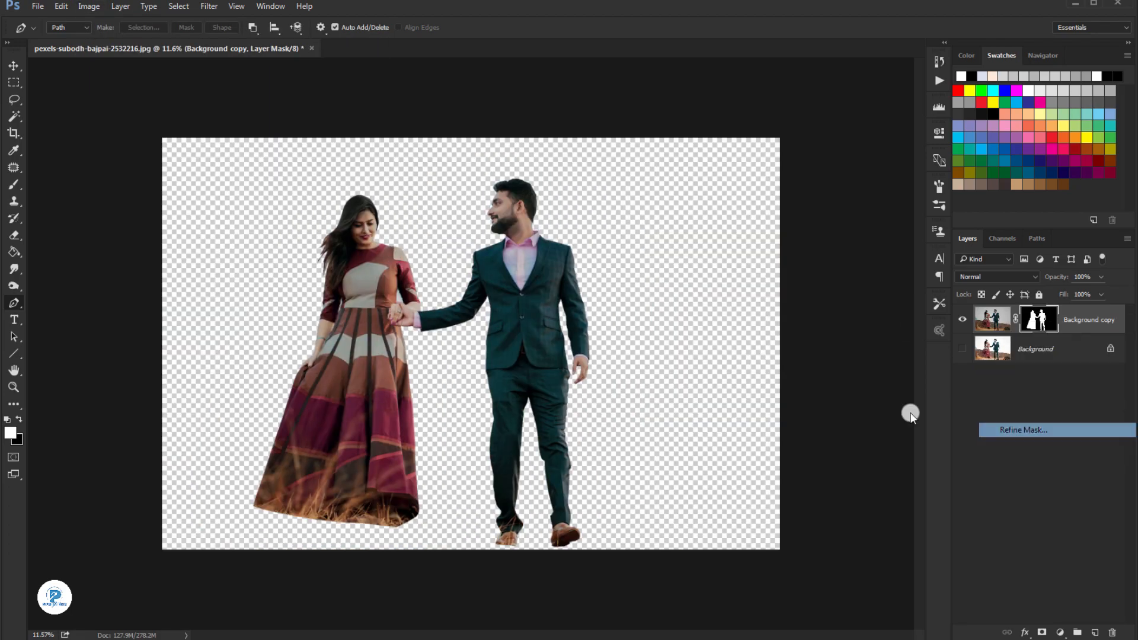
pyautogui.click(1038, 427)
pyautogui.moveTo(419, 202); pyautogui.dragTo(413, 230)
pyautogui.moveTo(554, 240); pyautogui.dragTo(399, 332)
pyautogui.moveTo(576, 190); pyautogui.dragTo(600, 162)
pyautogui.moveTo(151, 367); pyautogui.dragTo(183, 356)
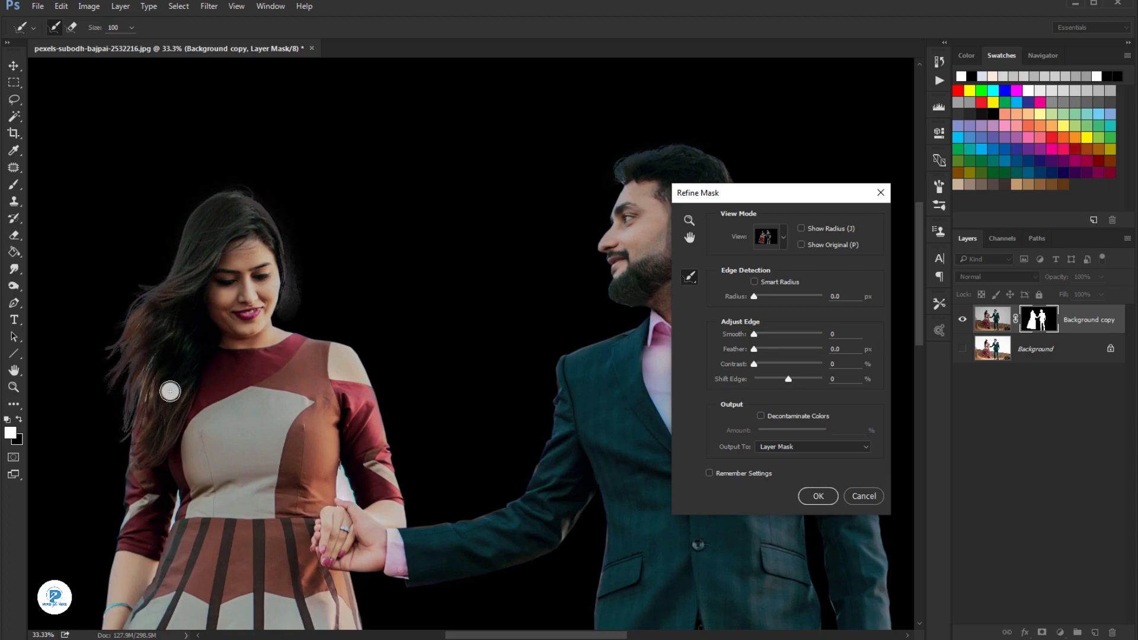
pyautogui.moveTo(616, 237); pyautogui.dragTo(410, 286)
pyautogui.moveTo(481, 185); pyautogui.dragTo(528, 257)
# Step: Shift the mask edge slightly inward and apply the mask refinement
pyautogui.scroll(-3, 528, 257)
pyautogui.moveTo(789, 380); pyautogui.dragTo(785, 380)
pyautogui.click(818, 496)
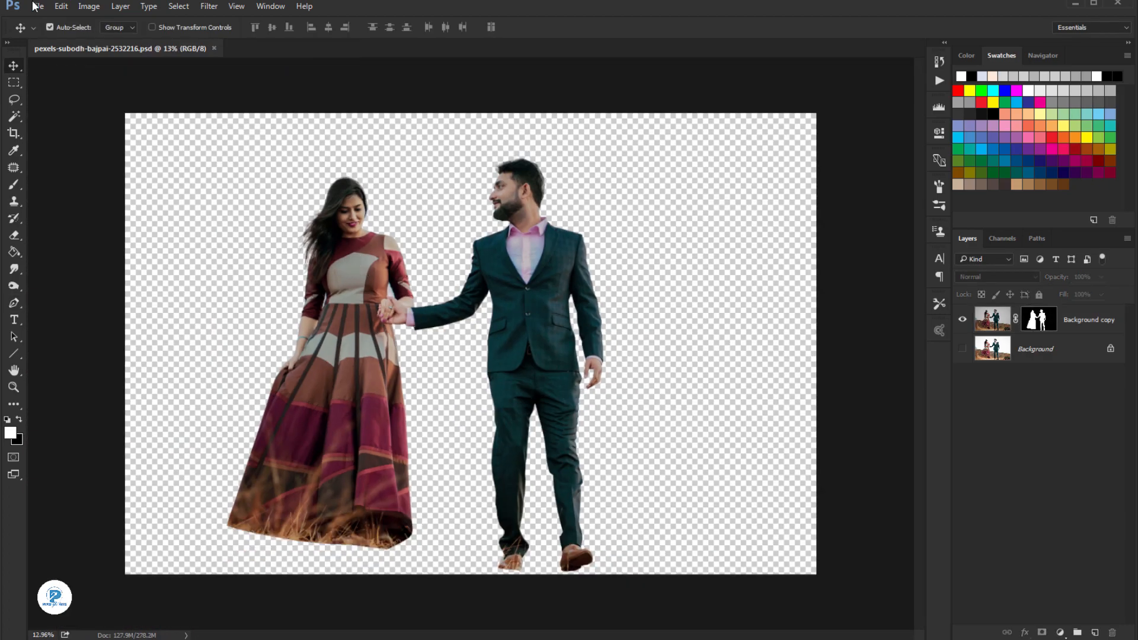
# Step: Create a new transparent RGB document, 12 inches high at 300 pixels/inch
pyautogui.hotkey('ctrl', 'n')
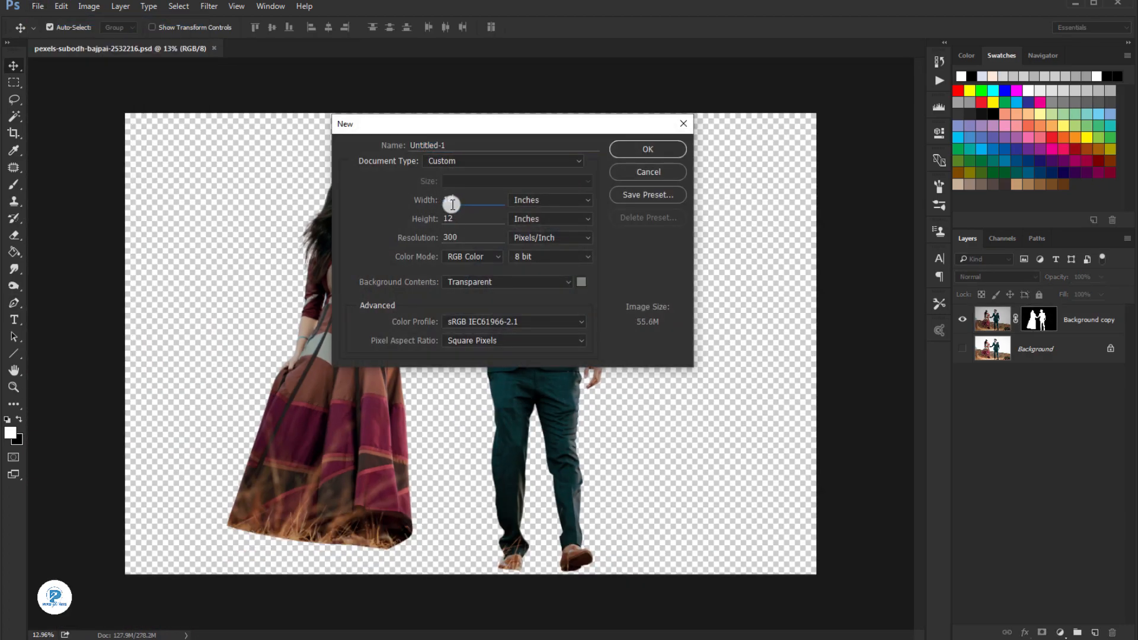
pyautogui.press('Return')
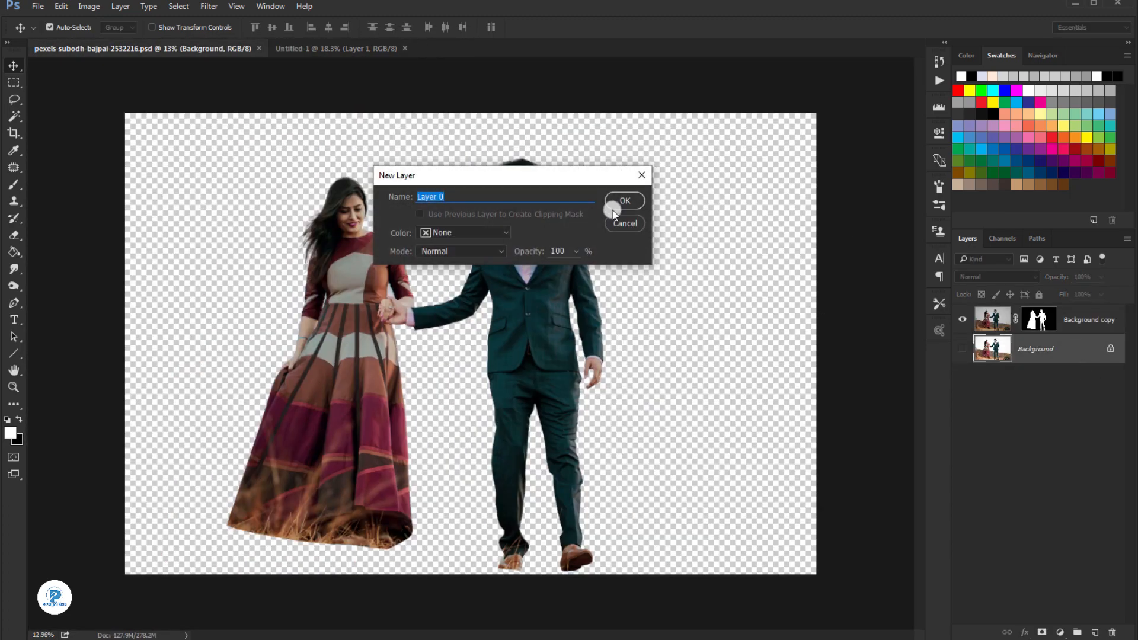
# Step: Unlock the Background layer, bring the couple's layers into the new document and scale them down to fit the canvas
pyautogui.click(618, 203)
pyautogui.moveTo(533, 237); pyautogui.dragTo(642, 290)
pyautogui.hotkey('ctrl', 't')
pyautogui.hotkey('ctrl', '0')
pyautogui.moveTo(791, 72); pyautogui.dragTo(607, 203)
pyautogui.moveTo(558, 269); pyautogui.dragTo(579, 313)
pyautogui.press('Return')
pyautogui.hotkey('ctrl', '0')
pyautogui.click(964, 355)
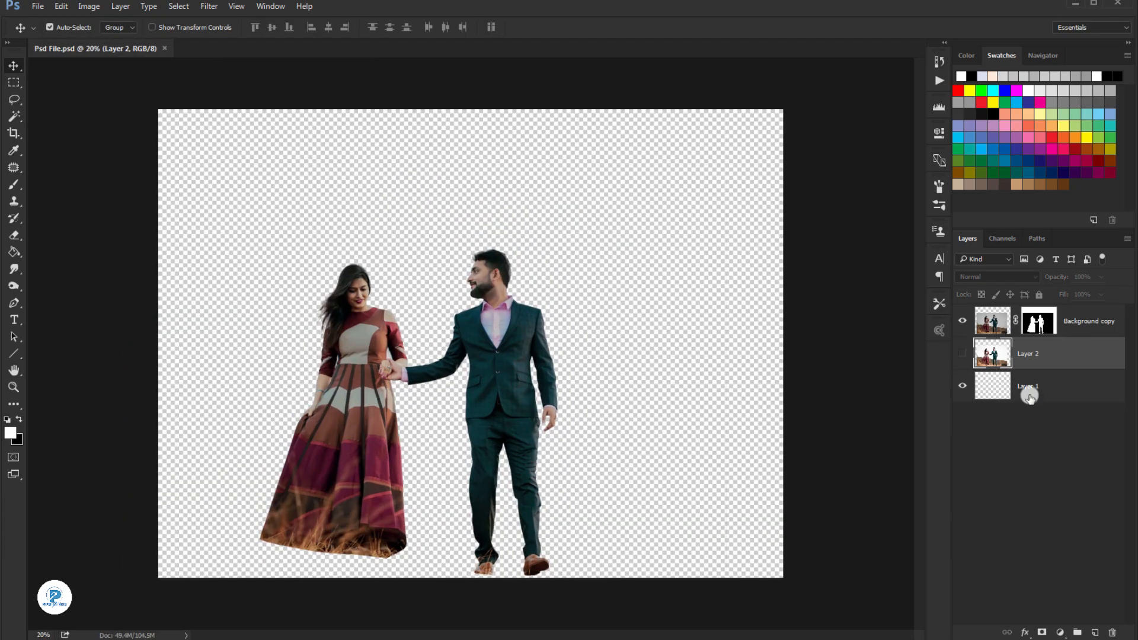
# Step: Fill Layer 1 with a dark grey foreground colour
pyautogui.click(1029, 396)
pyautogui.press('g')
pyautogui.click(10, 433)
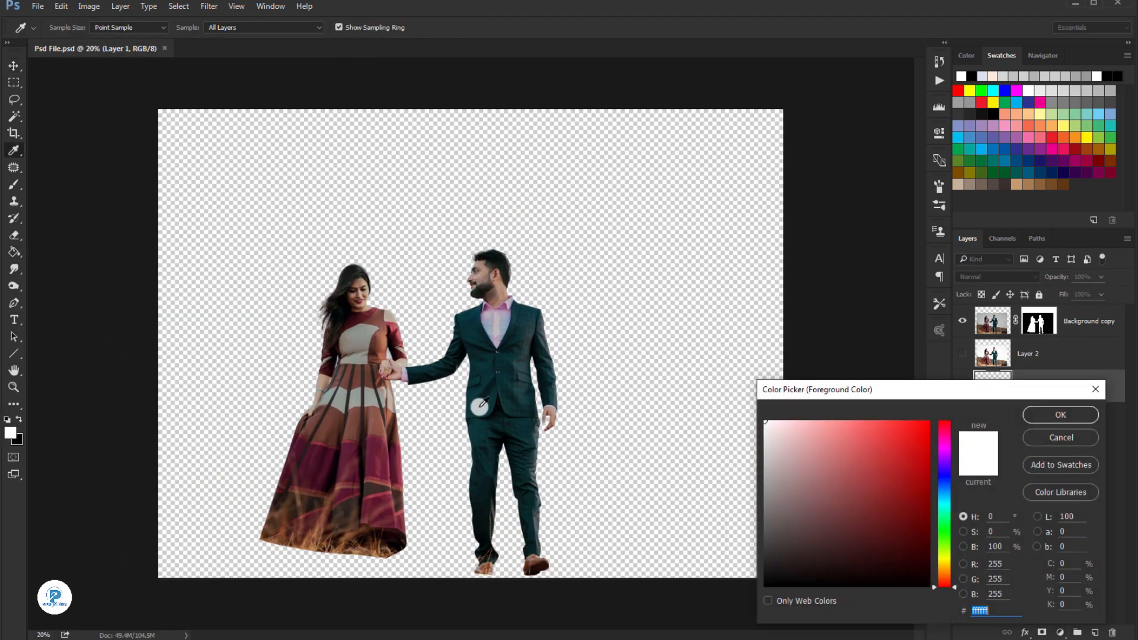
pyautogui.click(766, 542)
pyautogui.click(1059, 414)
pyautogui.click(495, 363)
# Step: Apply the layer mask of Background copy permanently
pyautogui.press('v')
pyautogui.rightClick(1037, 318)
pyautogui.click(1030, 357)
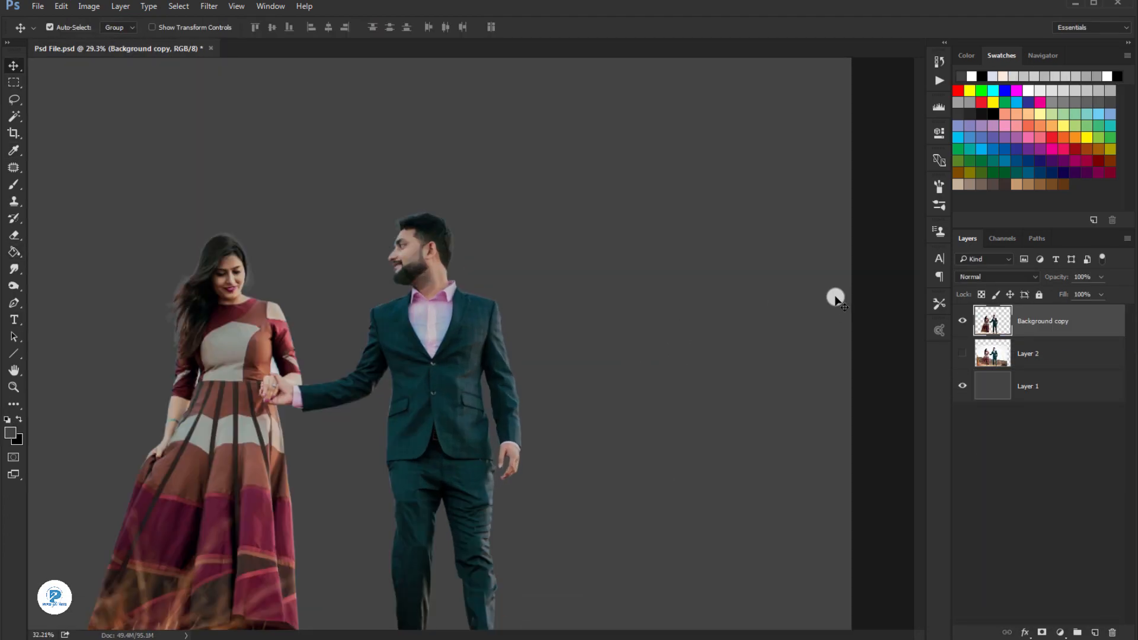
# Step: Lasso the unwanted leftover area on the couple's cutout, delete it and clear the selection
pyautogui.press('l')
pyautogui.moveTo(244, 417); pyautogui.dragTo(232, 459)
pyautogui.rightClick(432, 297)
pyautogui.click(465, 318)
pyautogui.press('Delete')
pyautogui.hotkey('ctrl', 'd')
pyautogui.press('v')
pyautogui.scroll(12, 358, 272)
pyautogui.scroll(-12, 405, 294)
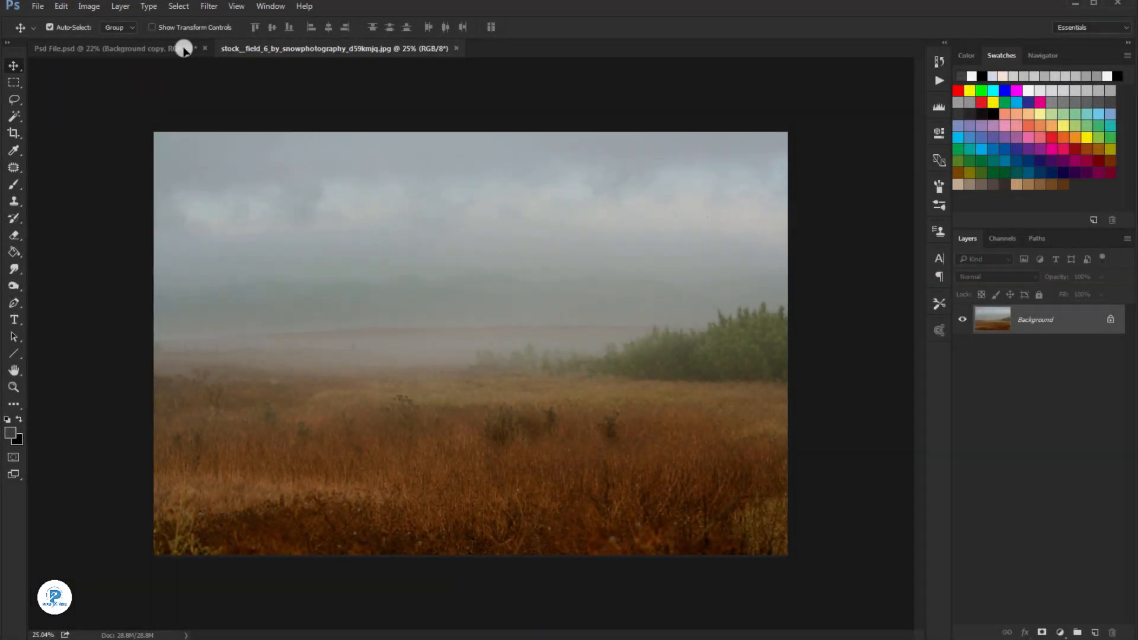
# Step: Bring the misty field photo into Psd File.psd, scale it across the lower canvas and place it beneath Layer 2
pyautogui.moveTo(183, 46); pyautogui.dragTo(464, 401)
pyautogui.hotkey('ctrl', 't')
pyautogui.moveTo(648, 254); pyautogui.dragTo(761, 176)
pyautogui.moveTo(474, 177); pyautogui.dragTo(477, 332)
pyautogui.moveTo(760, 333); pyautogui.dragTo(775, 326)
pyautogui.moveTo(706, 268); pyautogui.dragTo(711, 274)
pyautogui.moveTo(638, 406); pyautogui.dragTo(635, 405)
pyautogui.press('Return')
pyautogui.moveTo(1043, 321); pyautogui.dragTo(1045, 403)
# Step: Add a mask to the field layer and draw a vertical gradient that fades out its upper part
pyautogui.click(1042, 632)
pyautogui.press('g')
pyautogui.click(70, 27)
pyautogui.click(813, 368)
pyautogui.click(1004, 356)
pyautogui.click(18, 419)
pyautogui.moveTo(493, 327); pyautogui.dragTo(511, 458)
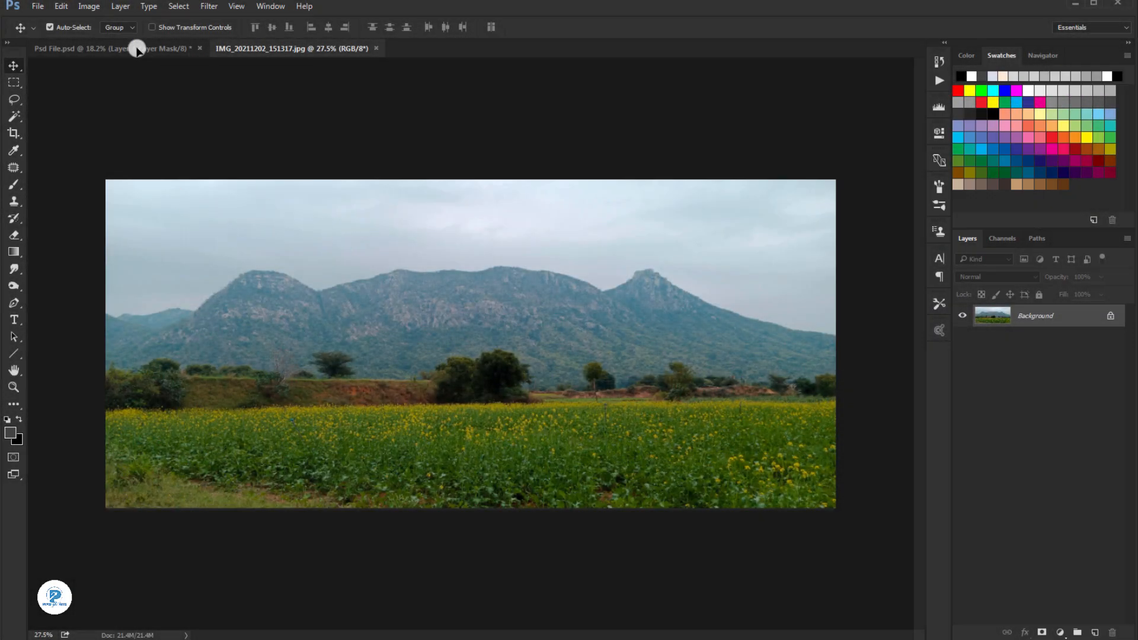
# Step: Bring the mountain photo into Psd File.psd, move it beneath the field layer and scale it behind the couple
pyautogui.moveTo(142, 55); pyautogui.dragTo(443, 333)
pyautogui.moveTo(1036, 385); pyautogui.dragTo(1034, 433)
pyautogui.hotkey('ctrl', 't')
pyautogui.moveTo(561, 335); pyautogui.dragTo(534, 406)
pyautogui.moveTo(657, 307); pyautogui.dragTo(758, 262)
pyautogui.moveTo(651, 349); pyautogui.dragTo(607, 345)
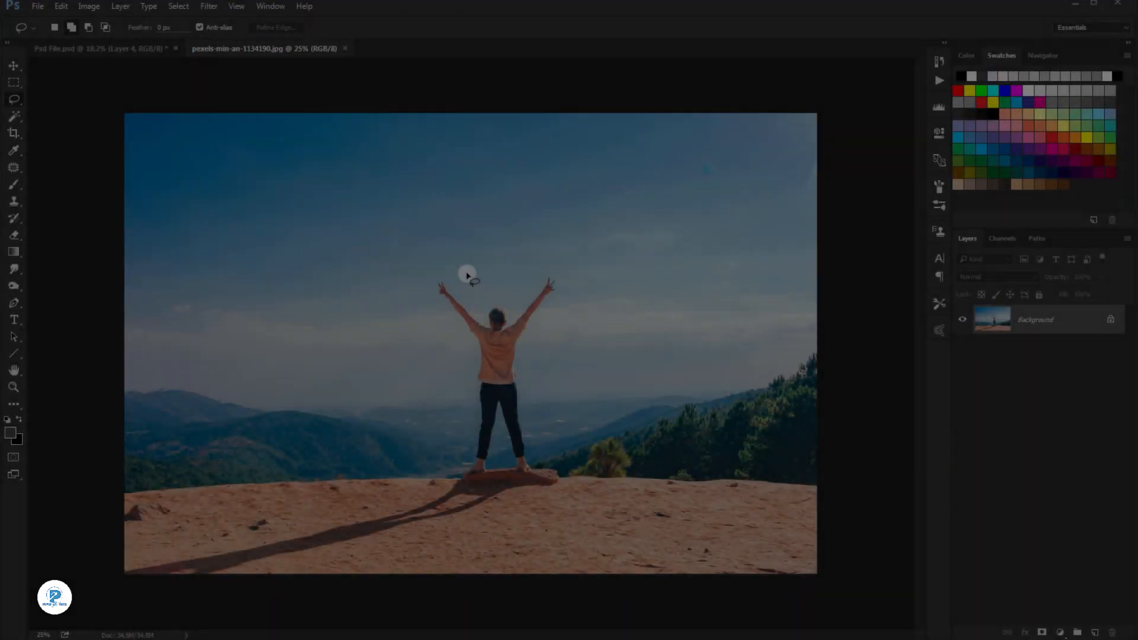
# Step: Lasso the man with raised arms in the blue sky photo and fill the area to remove him
pyautogui.moveTo(467, 273)
pyautogui.mouseDown()
pyautogui.moveTo(571, 297)
pyautogui.moveTo(497, 254)
pyautogui.mouseUp()
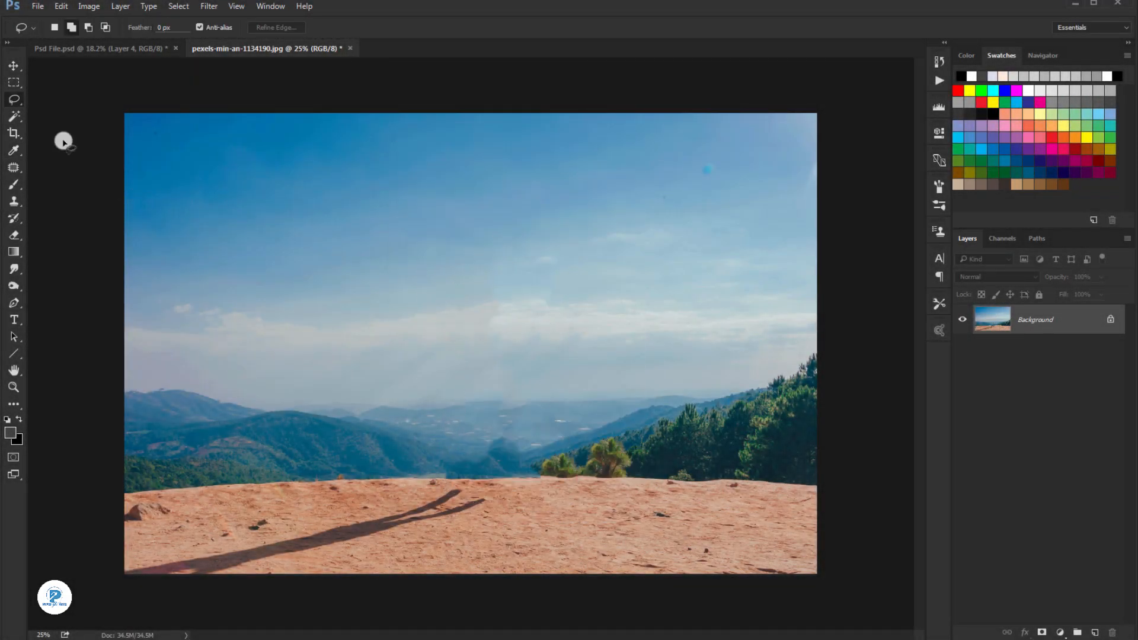
pyautogui.moveTo(447, 268); pyautogui.dragTo(439, 336)
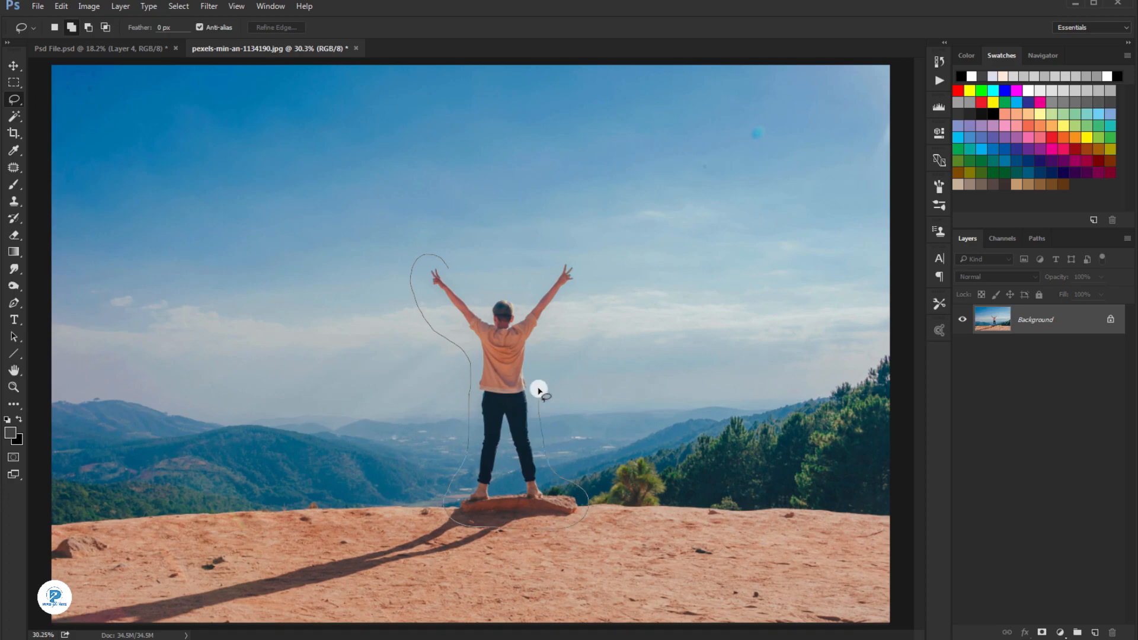
pyautogui.moveTo(538, 390); pyautogui.dragTo(459, 303)
pyautogui.rightClick(460, 303)
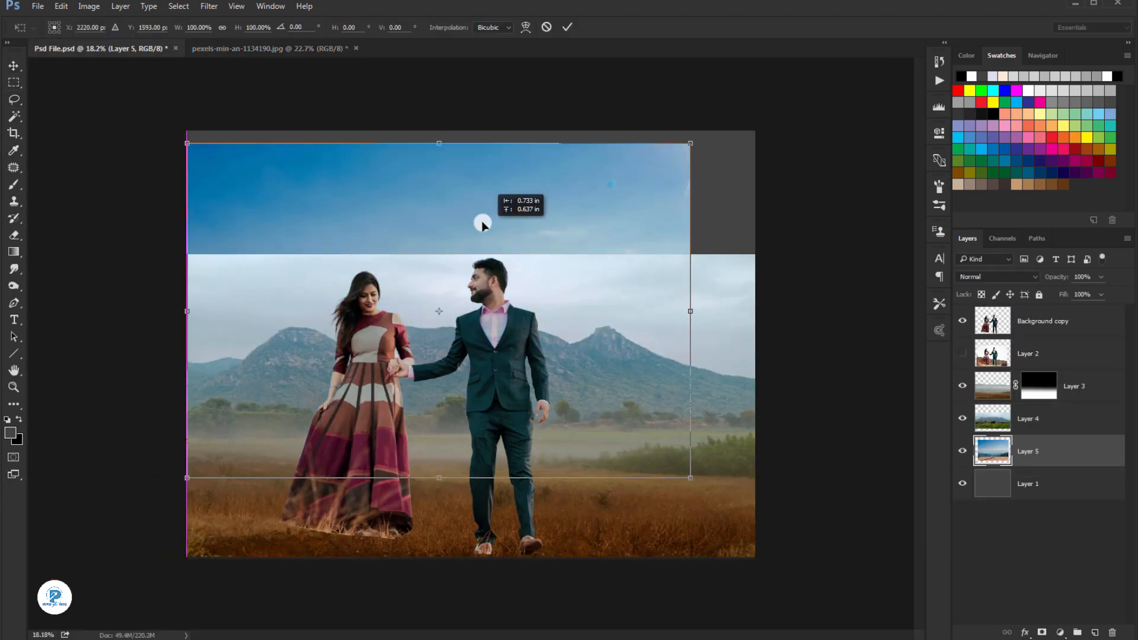
# Step: Stretch the blue sky photo across the full canvas width and move the couple slightly up and to the right
pyautogui.moveTo(691, 311); pyautogui.dragTo(762, 305)
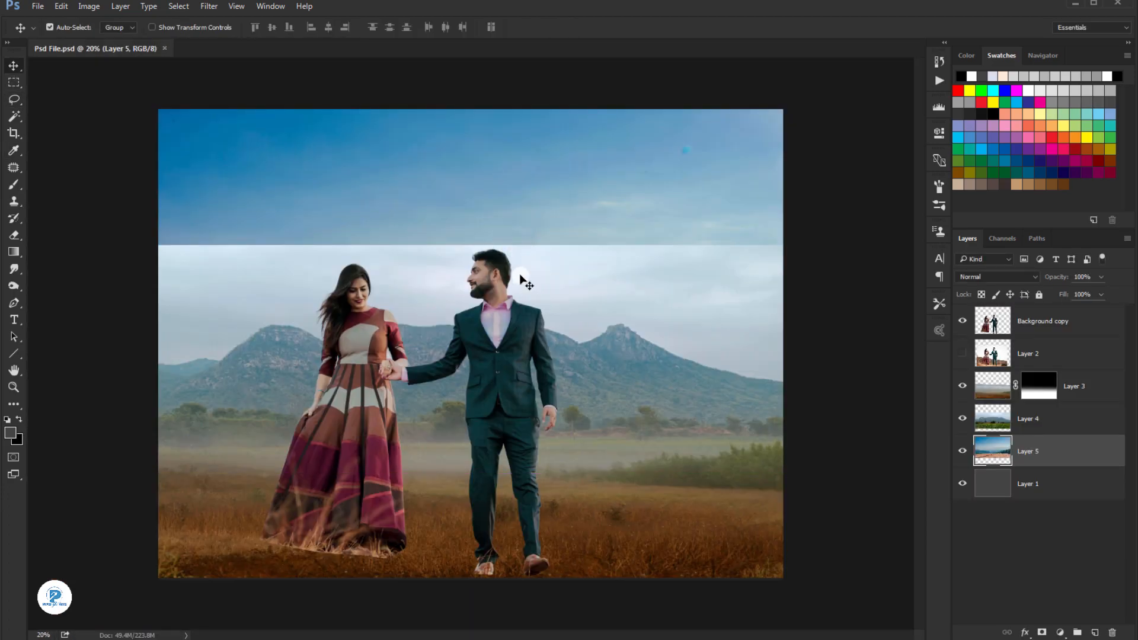
pyautogui.click(521, 278)
pyautogui.moveTo(498, 372); pyautogui.dragTo(510, 344)
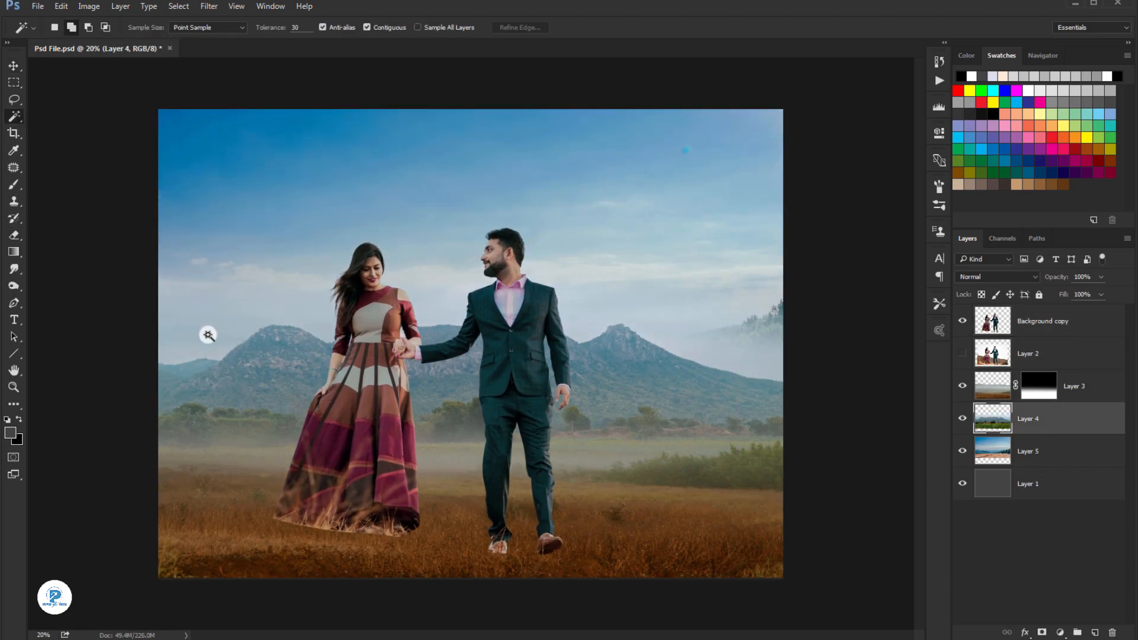
# Step: Select the sky above the mountains on Layer 4 with the Magic Wand, feather it by 1 pixel and erase it
pyautogui.click(653, 291)
pyautogui.hotkey('shift', 'F6')
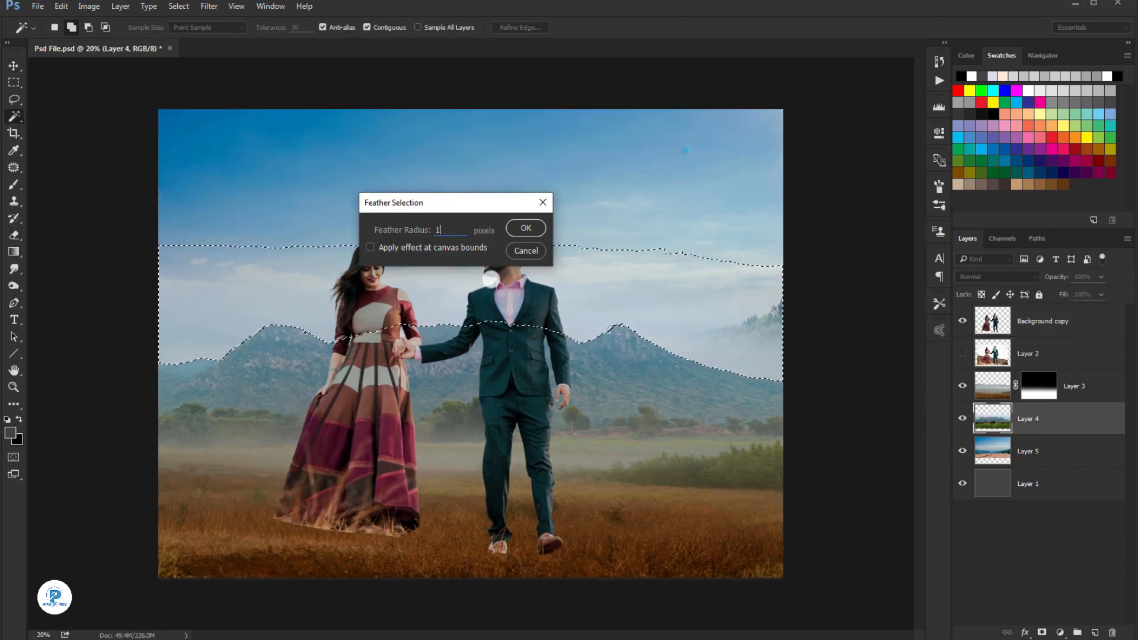
pyautogui.press('Return')
pyautogui.press('e')
pyautogui.moveTo(228, 284); pyautogui.dragTo(737, 318)
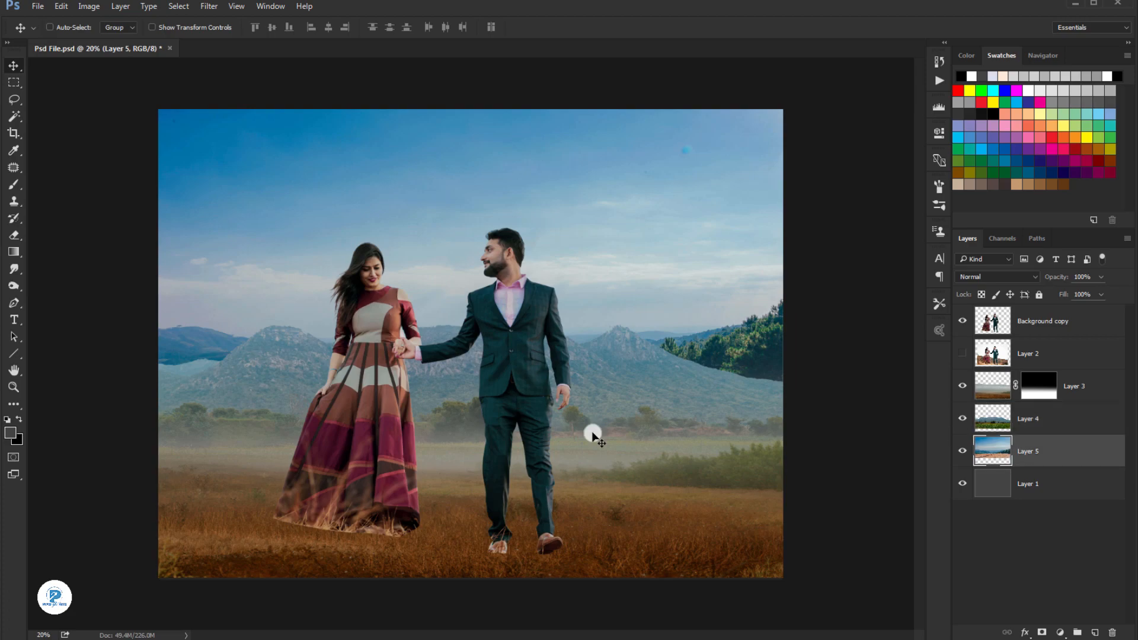
# Step: Stretch the blue sky layer downward so its hills and trees drop behind the mountains
pyautogui.hotkey('ctrl', 't')
pyautogui.moveTo(456, 468); pyautogui.dragTo(429, 625)
pyautogui.click(566, 27)
# Step: Clip a Selective Color adjustment to Layer 4 with Greens at Cyan -100, Magenta +26, Yellow -15 and Black -2
pyautogui.click(989, 418)
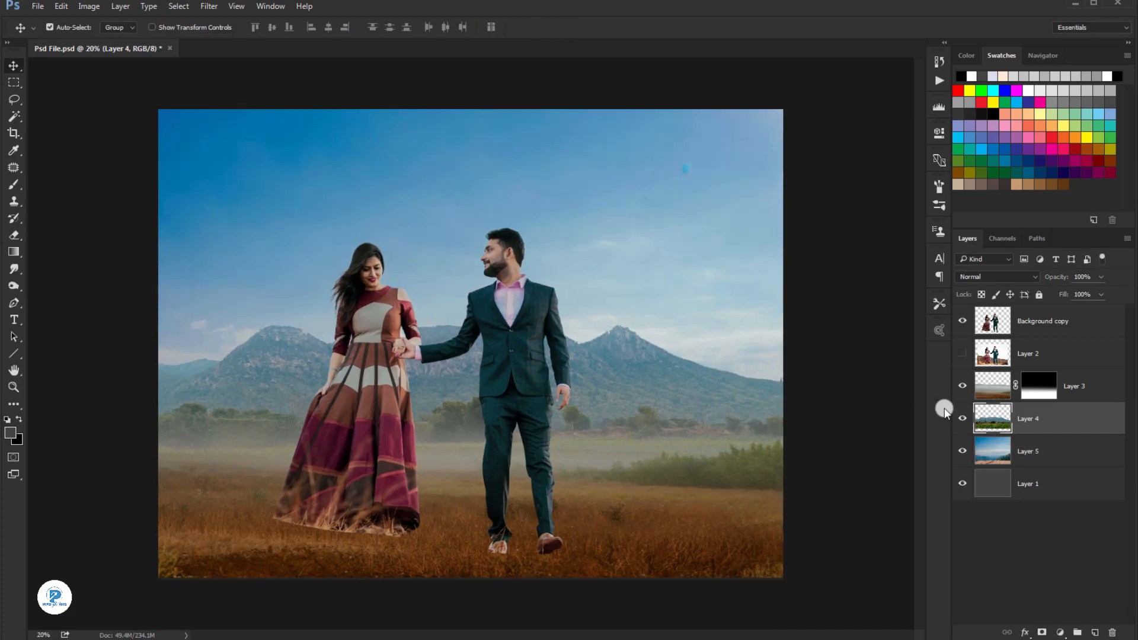
pyautogui.click(1060, 632)
pyautogui.click(1031, 627)
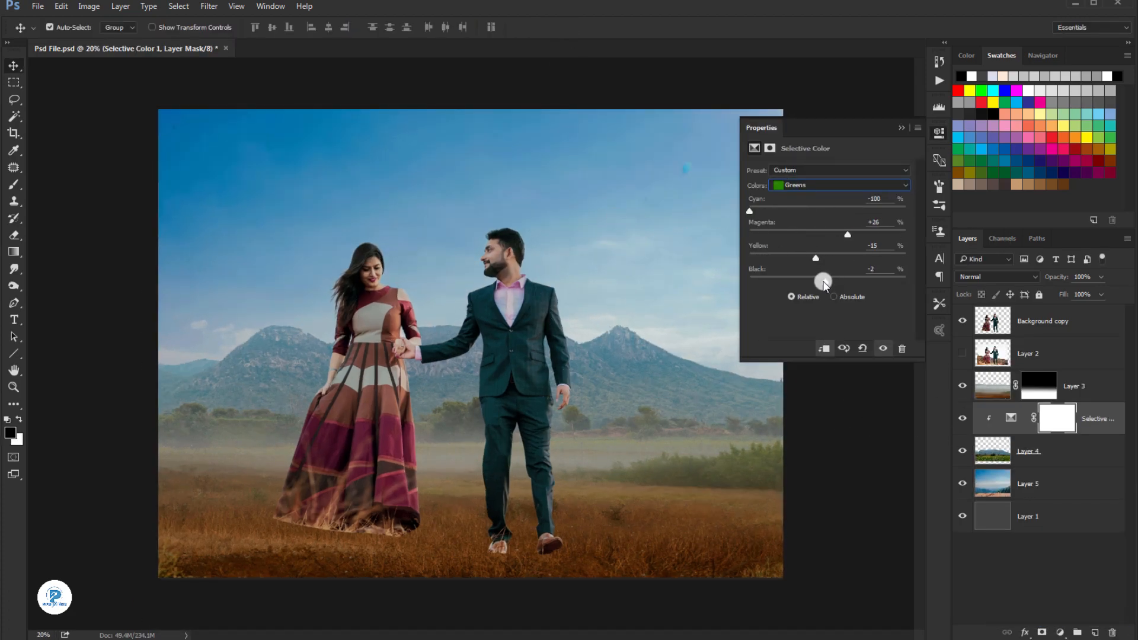
pyautogui.click(901, 128)
# Step: Select Background copy and Layer 2 together and nudge the couple slightly to the right
pyautogui.click(548, 320)
pyautogui.keyDown('ctrl'); pyautogui.click(1061, 356); pyautogui.keyUp('ctrl')
pyautogui.hotkey('shift', 'Right')
pyautogui.hotkey('shift', 'Right')
pyautogui.hotkey('shift', 'Right')
pyautogui.hotkey('shift', 'Right')
pyautogui.hotkey('shift', 'Right')
pyautogui.hotkey('shift', 'Right')
pyautogui.hotkey('shift', 'Right')
pyautogui.hotkey('shift', 'Right')
pyautogui.hotkey('shift', 'Right')
pyautogui.hotkey('shift', 'Right')
pyautogui.hotkey('shift', 'Right')
pyautogui.hotkey('shift', 'Right')
pyautogui.hotkey('shift', 'Right')
pyautogui.hotkey('shift', 'Right')
pyautogui.hotkey('shift', 'Right')
pyautogui.hotkey('shift', 'Right')
pyautogui.hotkey('shift', 'Right')
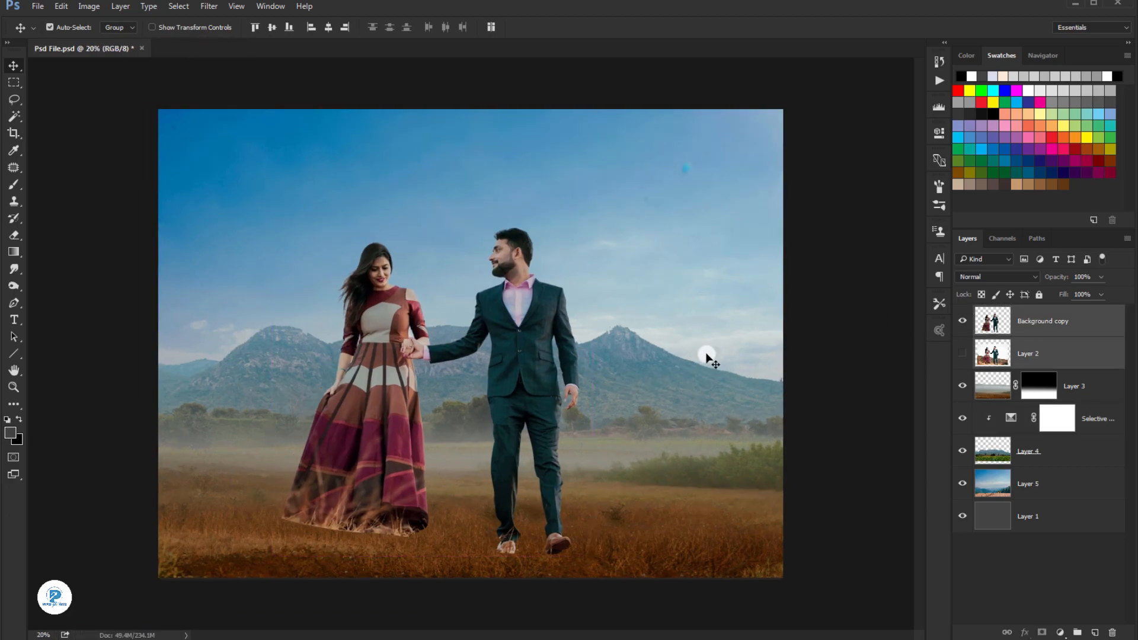
# Step: Duplicate the couple layer Background copy, hide the duplicate, and make the original Background copy the active layer
pyautogui.moveTo(1054, 322); pyautogui.dragTo(1093, 629)
pyautogui.click(962, 321)
pyautogui.click(1049, 354)
# Step: Erase along the dress hem and the man's shoes on Background copy with a grass-shaped Eraser brush so they blend into the field
pyautogui.scroll(3, 438, 401)
pyautogui.click(15, 237)
pyautogui.click(69, 27)
pyautogui.doubleClick(111, 259)
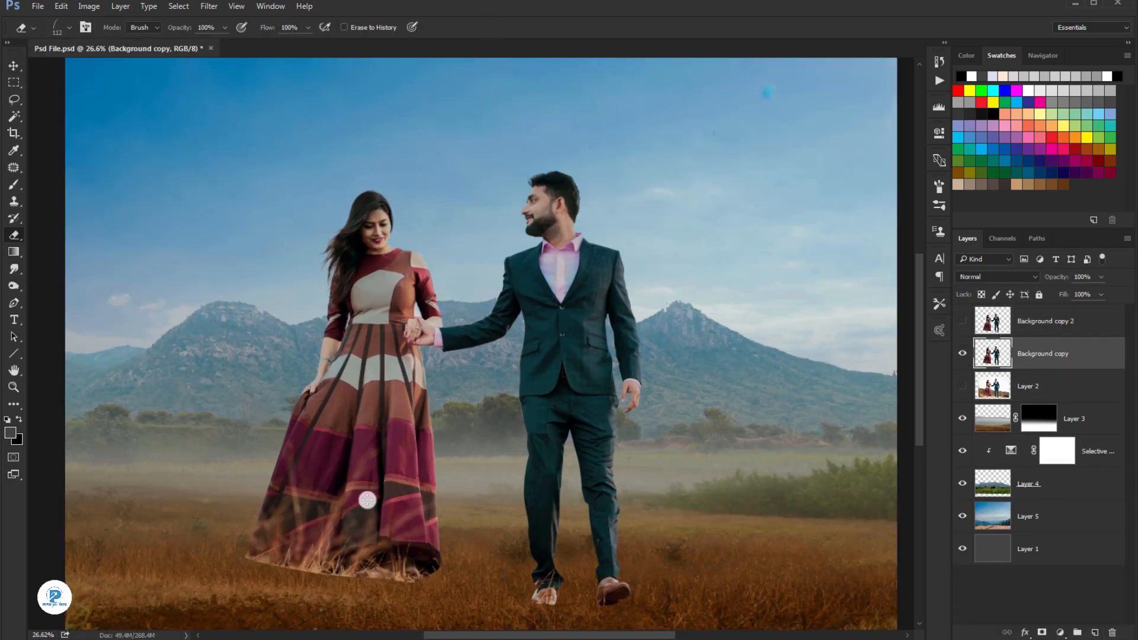
pyautogui.scroll(2, 381, 411)
pyautogui.moveTo(367, 407)
pyautogui.mouseDown()
pyautogui.moveTo(426, 408)
pyautogui.moveTo(453, 435)
pyautogui.mouseUp()
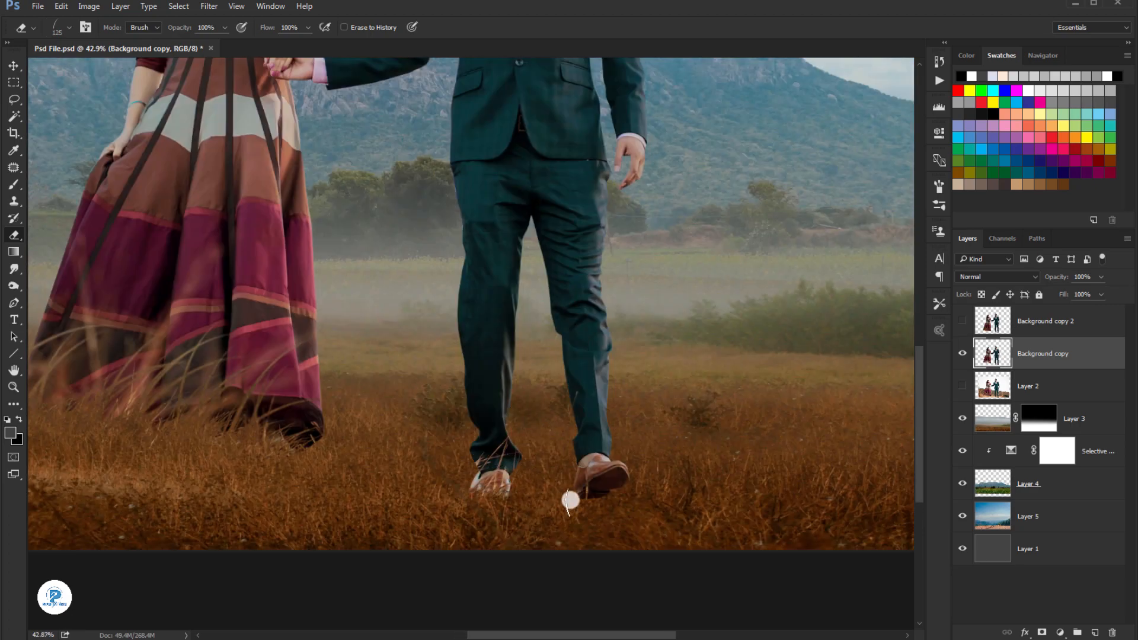
pyautogui.moveTo(475, 475); pyautogui.dragTo(506, 483)
pyautogui.hotkey('ctrl', '0')
# Step: Outline the stained purple skirt panel with the Polygonal Lasso and add a new layer above Background copy
pyautogui.scroll(1, 356, 486)
pyautogui.press('v')
pyautogui.scroll(3, 353, 279)
pyautogui.press('l')
pyautogui.hotkey('shift', 'l')
pyautogui.scroll(5, 367, 350)
pyautogui.click(416, 84)
pyautogui.click(610, 424)
pyautogui.click(599, 130)
pyautogui.moveTo(599, 129); pyautogui.dragTo(587, 208)
pyautogui.click(578, 152)
pyautogui.click(501, 124)
pyautogui.click(403, 164)
pyautogui.hotkey('ctrl', 'shift', 'n')
pyautogui.press('Return')
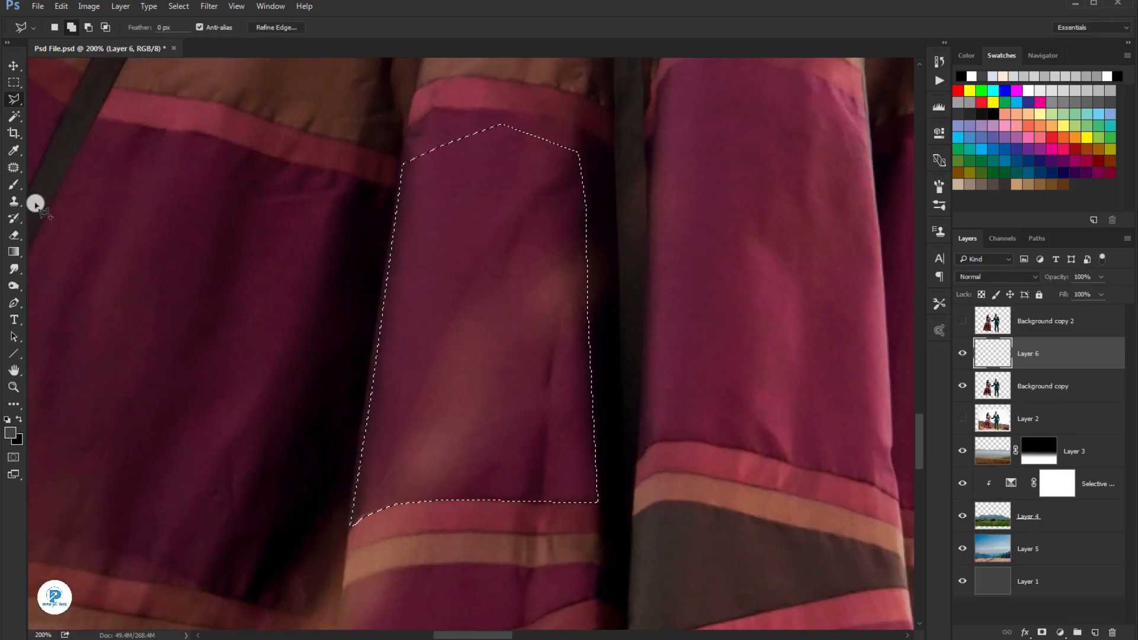
# Step: Paint sampled purple dress tones over the brownish patches inside the selected skirt panel at 34% brush opacity
pyautogui.press('b')
pyautogui.keyDown('alt'); pyautogui.click(570, 289); pyautogui.keyUp('alt')
pyautogui.moveTo(570, 289); pyautogui.dragTo(596, 334)
pyautogui.moveTo(275, 27); pyautogui.dragTo(285, 34)
pyautogui.keyDown('alt'); pyautogui.click(578, 219); pyautogui.keyUp('alt')
pyautogui.moveTo(578, 210); pyautogui.dragTo(593, 309)
pyautogui.keyDown('alt'); pyautogui.click(394, 444); pyautogui.keyUp('alt')
pyautogui.moveTo(393, 445); pyautogui.dragTo(441, 477)
pyautogui.moveTo(455, 343); pyautogui.dragTo(462, 353)
pyautogui.keyDown('alt'); pyautogui.click(498, 447); pyautogui.keyUp('alt')
pyautogui.press('[')
pyautogui.press('[')
pyautogui.press('[')
pyautogui.press('[')
pyautogui.press('[')
pyautogui.moveTo(518, 417); pyautogui.dragTo(467, 495)
pyautogui.keyDown('alt'); pyautogui.click(569, 176); pyautogui.keyUp('alt')
pyautogui.moveTo(570, 176); pyautogui.dragTo(569, 217)
# Step: Retouch the red and orange stripes below the purple panel with sampled stripe colours and a smaller brush
pyautogui.scroll(-3, 476, 393)
pyautogui.press('[')
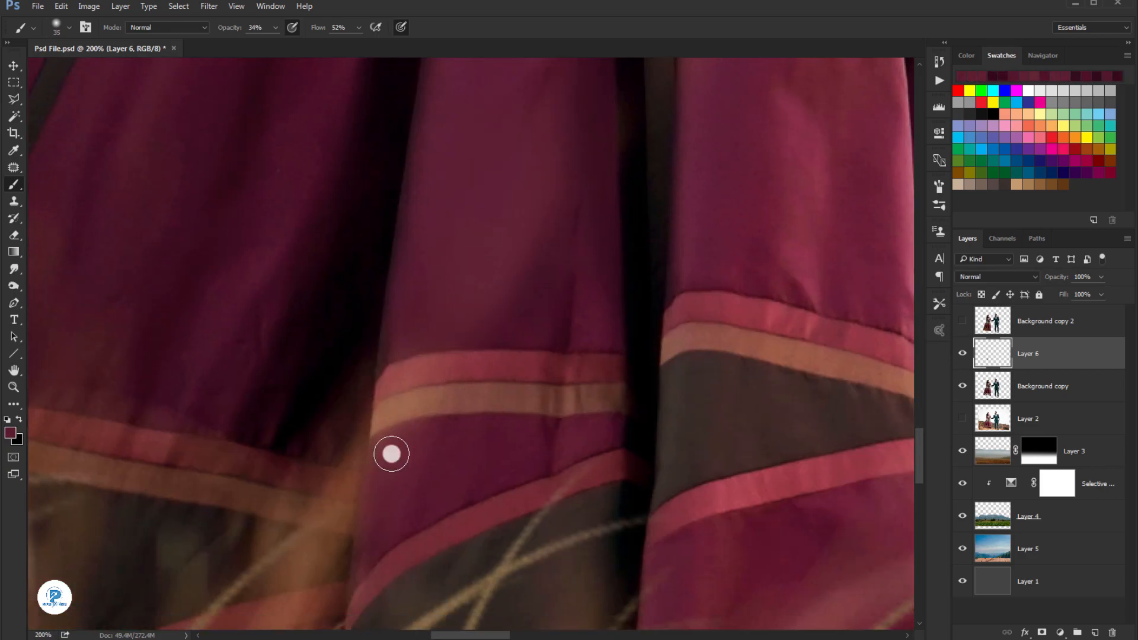
pyautogui.scroll(-20, 523, 391)
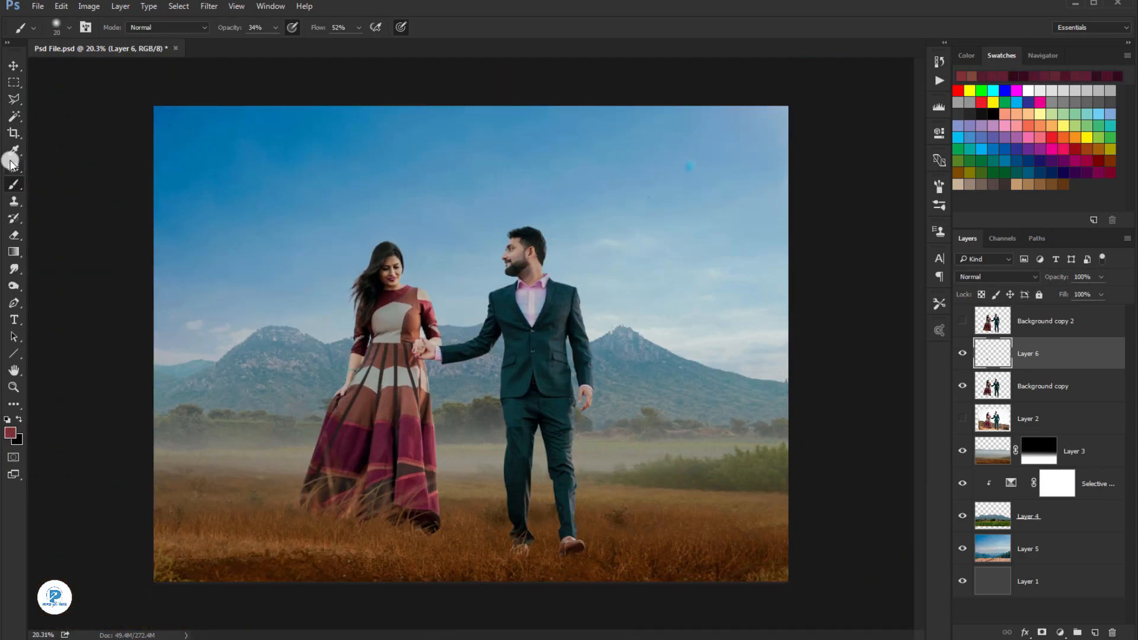
pyautogui.click(14, 66)
# Step: Paint sampled dark and reddish dress tones over the faded grass marks on the skirt's lower folds on Layer 6
pyautogui.scroll(15, 385, 433)
pyautogui.press('b')
pyautogui.scroll(3, 388, 427)
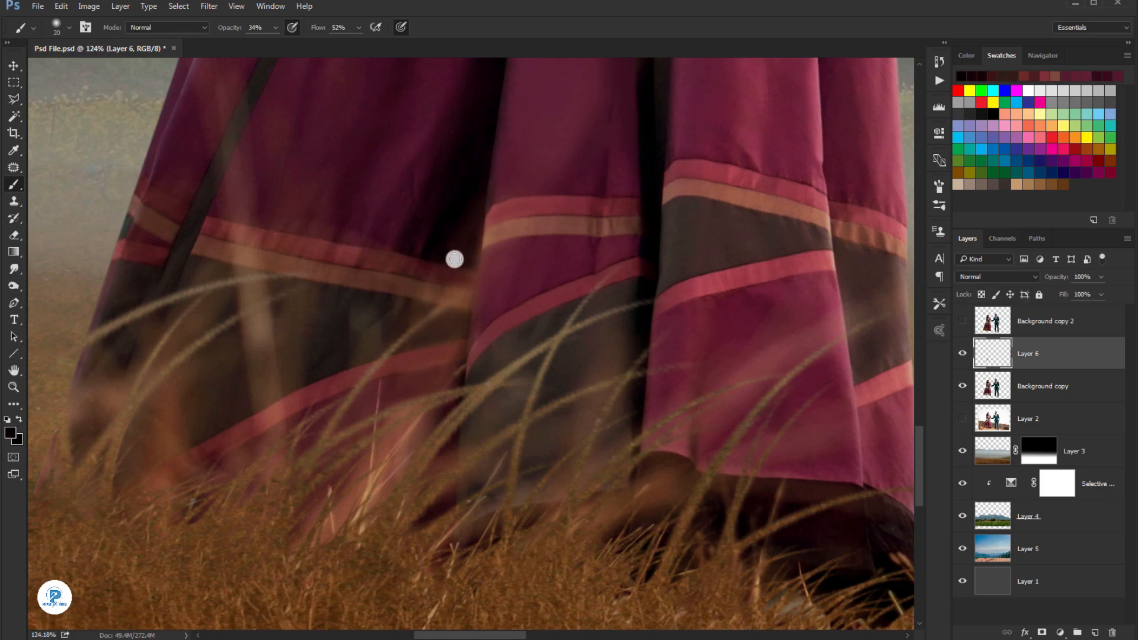
pyautogui.press(']')
pyautogui.press(']')
pyautogui.press(']')
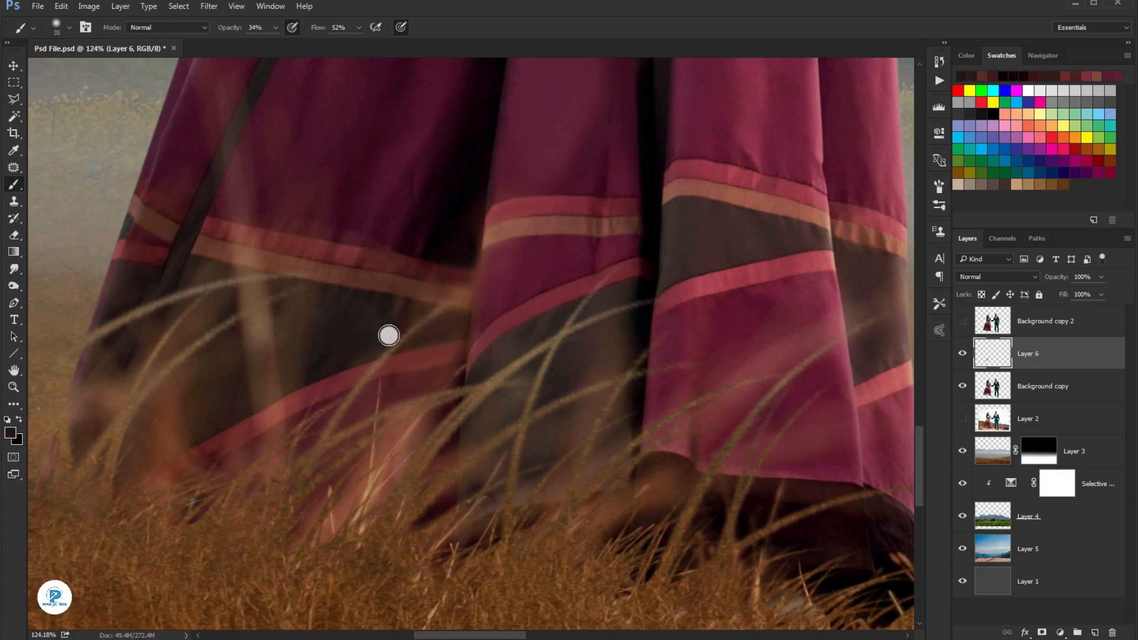
pyautogui.scroll(-1, 362, 400)
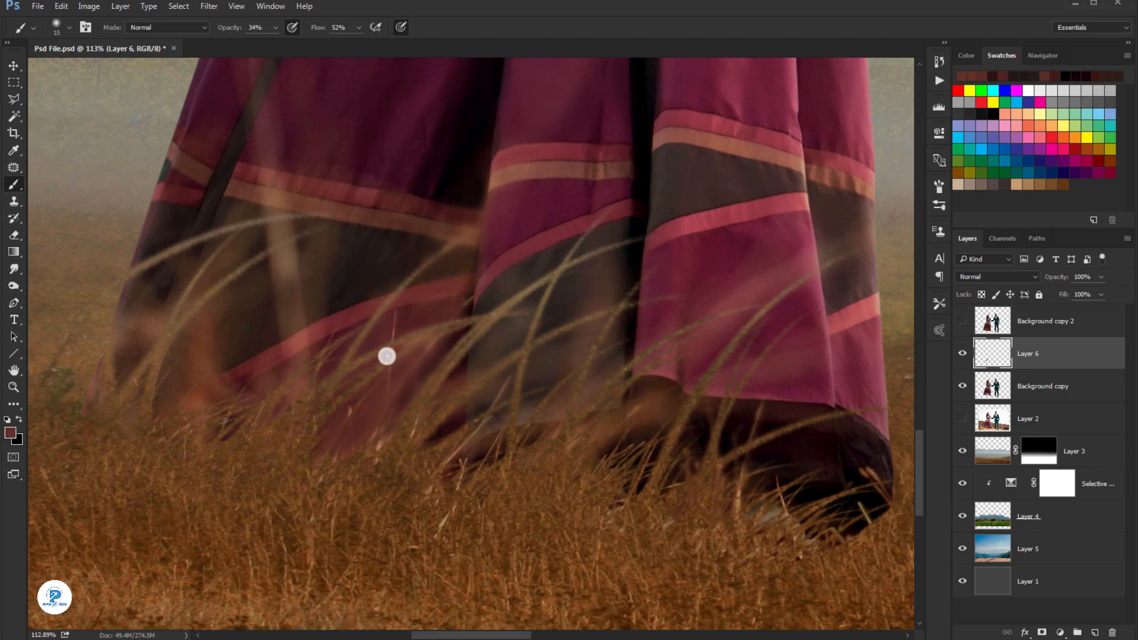
pyautogui.scroll(-4, 431, 340)
pyautogui.scroll(5, 461, 291)
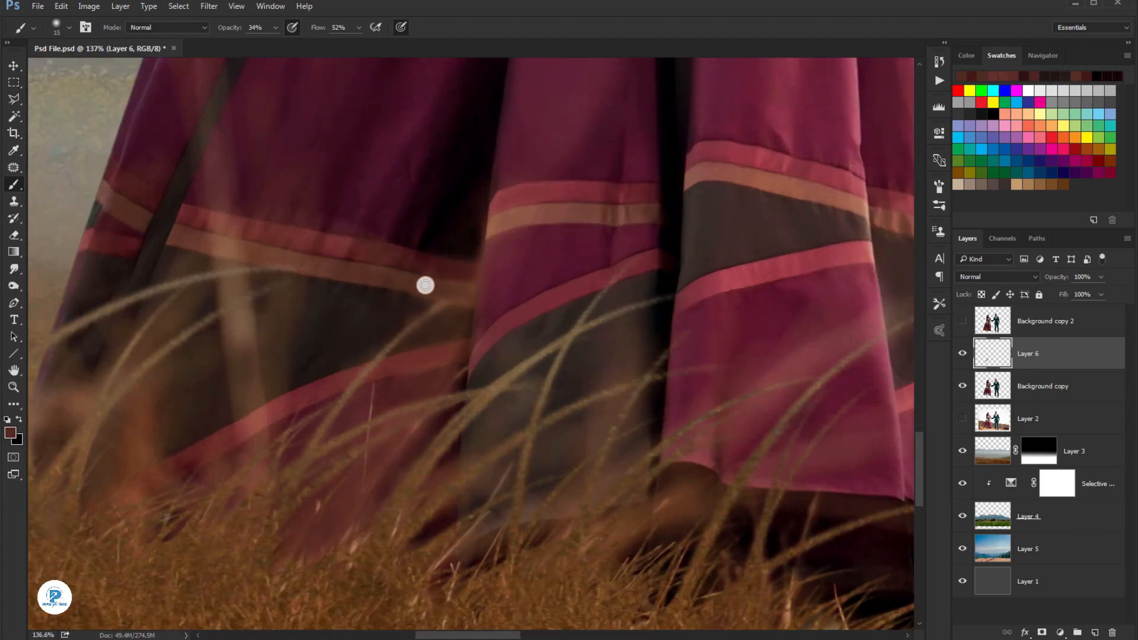
pyautogui.scroll(-6, 420, 307)
pyautogui.scroll(-1, 515, 403)
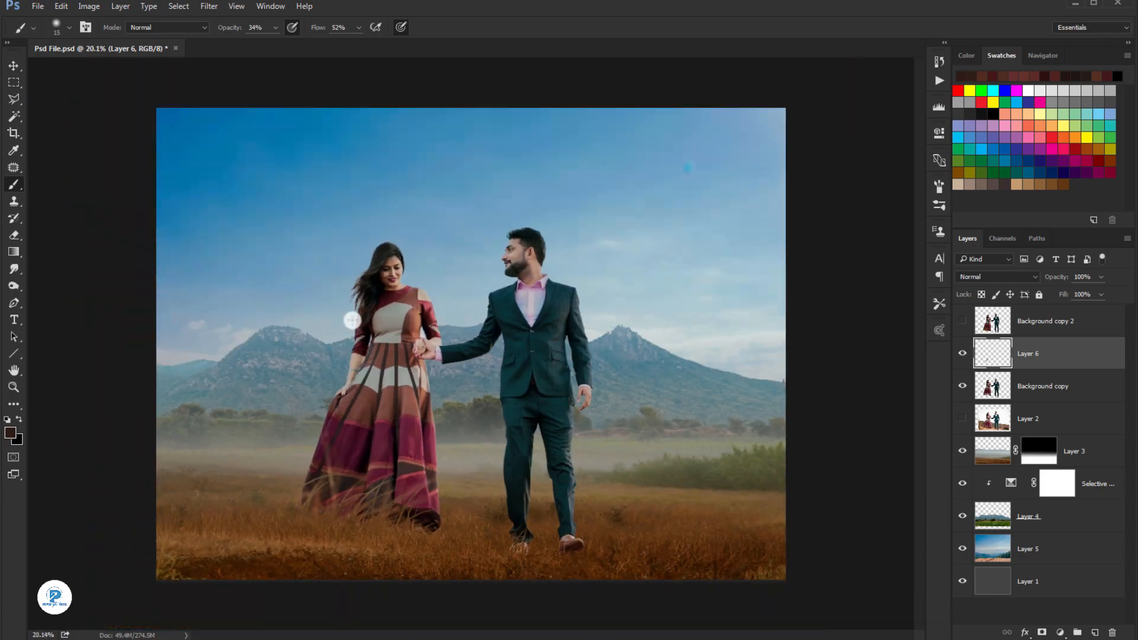
# Step: Select the small blue spot in the sky on Layer 5 with a rectangular marquee, fill it away and deselect
pyautogui.press('v')
pyautogui.click(652, 191)
pyautogui.press('m')
pyautogui.moveTo(679, 161); pyautogui.dragTo(706, 193)
pyautogui.hotkey('shift', 'F5')
pyautogui.click(600, 175)
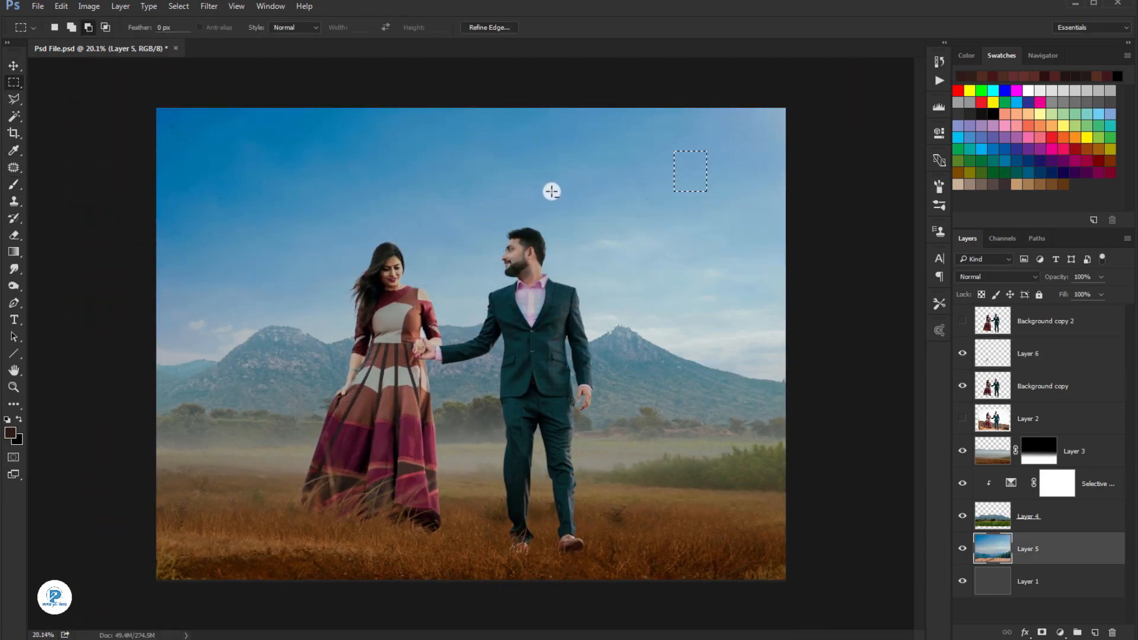
pyautogui.hotkey('ctrl', 'd')
# Step: Duplicate Layer 5 and shift the sky's blue hue toward cyan with the Camera Raw filter
pyautogui.press('v')
pyautogui.moveTo(1031, 541); pyautogui.dragTo(1094, 632)
pyautogui.click(208, 7)
pyautogui.click(234, 81)
pyautogui.click(788, 203)
pyautogui.click(792, 258)
pyautogui.click(755, 260)
pyautogui.moveTo(827, 411); pyautogui.dragTo(812, 408)
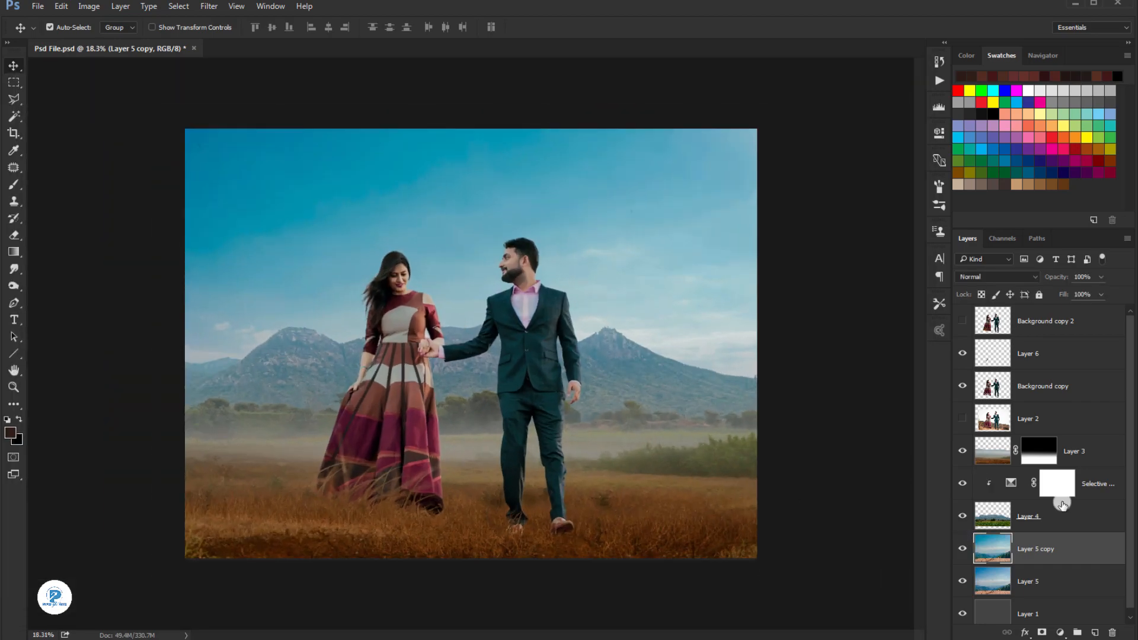
# Step: Add a new layer above the Selective Color adjustment and paint pale sampled haze across the mountains with a 1300 px soft brush
pyautogui.hotkey('ctrl', 'shift', 'alt', 'n')
pyautogui.press(']')
pyautogui.press(']')
pyautogui.press(']')
pyautogui.press(']')
pyautogui.keyDown('alt'); pyautogui.click(656, 330); pyautogui.keyUp('alt')
pyautogui.moveTo(696, 367); pyautogui.dragTo(167, 360)
pyautogui.moveTo(760, 331); pyautogui.dragTo(247, 326)
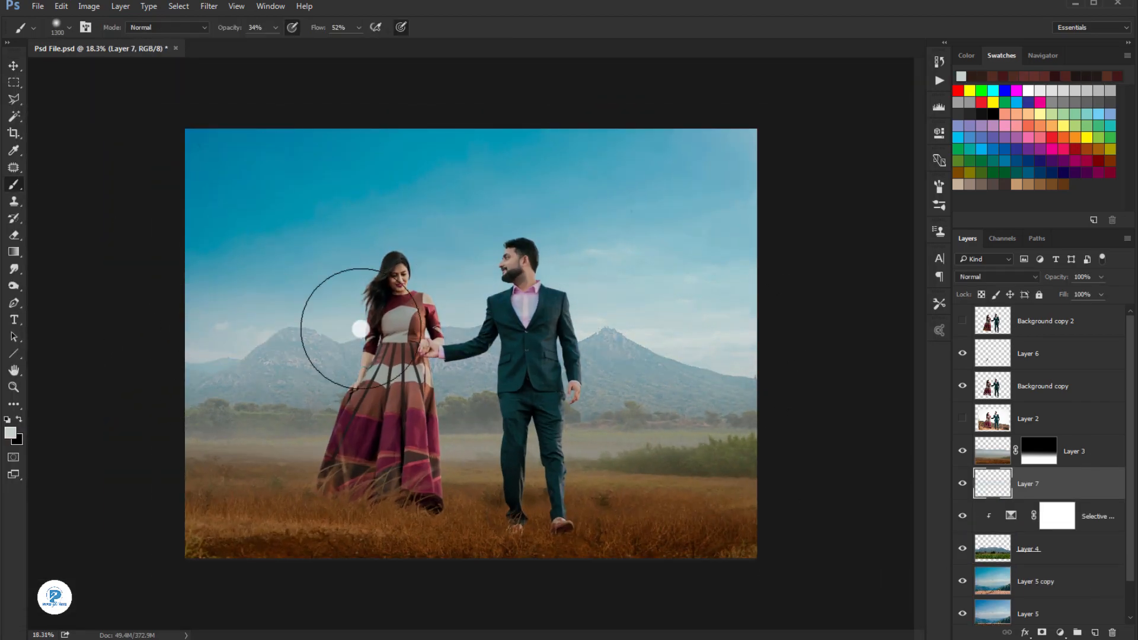
pyautogui.scroll(-2, 468, 367)
pyautogui.press('v')
pyautogui.scroll(2, 551, 276)
# Step: Clip a new layer to Background copy and darken the woman's hair edges with a 150 px soft brush
pyautogui.click(1042, 386)
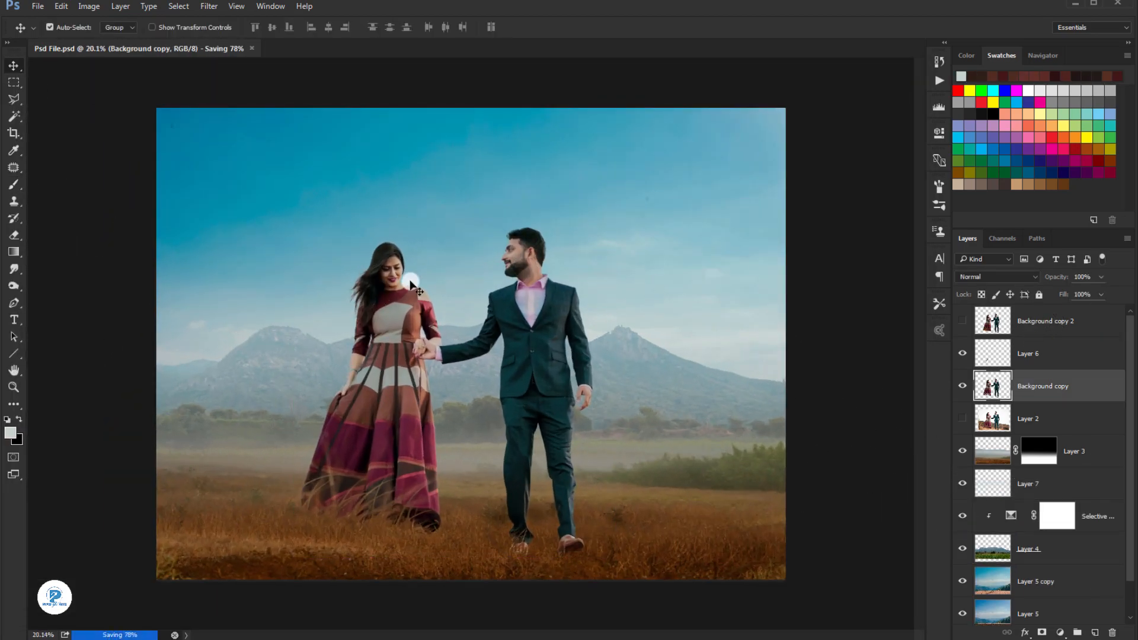
pyautogui.scroll(6, 432, 284)
pyautogui.hotkey('ctrl', 'shift', 'alt', 'n')
pyautogui.hotkey('ctrl', 'alt', 'g')
pyautogui.press('b')
pyautogui.press('[')
pyautogui.press('[')
pyautogui.press('[')
pyautogui.press('[')
pyautogui.press('[')
pyautogui.press('[')
pyautogui.press('[')
pyautogui.press('[')
pyautogui.press('[')
pyautogui.press('[')
pyautogui.press('[')
pyautogui.press('[')
pyautogui.press('[')
pyautogui.press('[')
pyautogui.press('d')
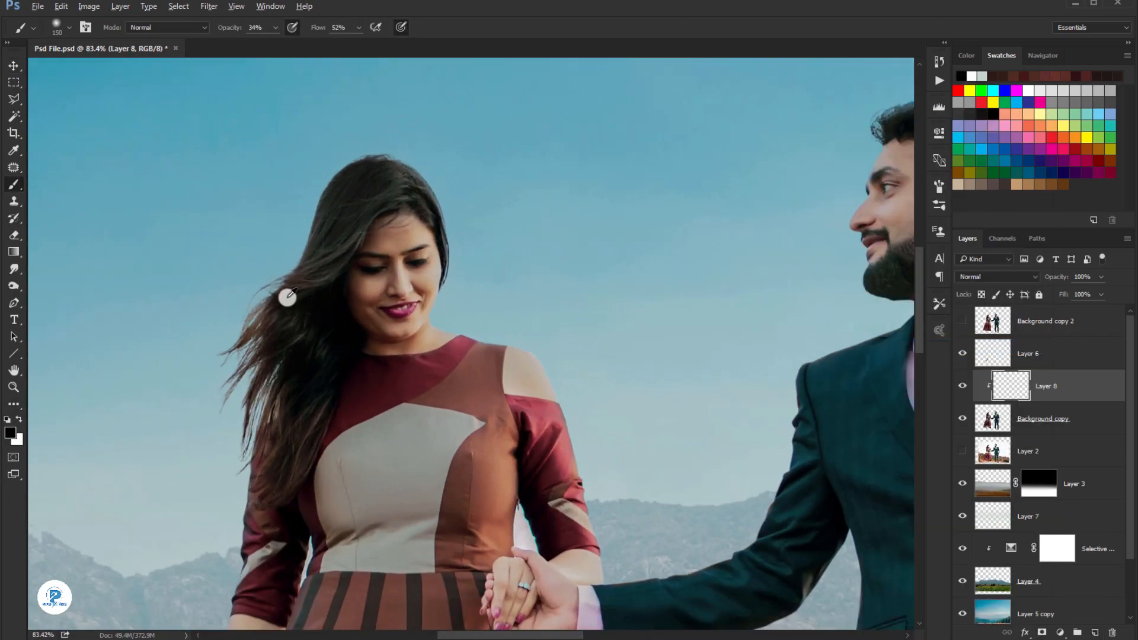
pyautogui.scroll(-3, 335, 173)
pyautogui.scroll(3, 646, 150)
pyautogui.scroll(-1, 794, 255)
# Step: Clip another new layer to Background copy and paint sampled skin tone on the woman's face at 19% opacity and 40% flow
pyautogui.click(1043, 418)
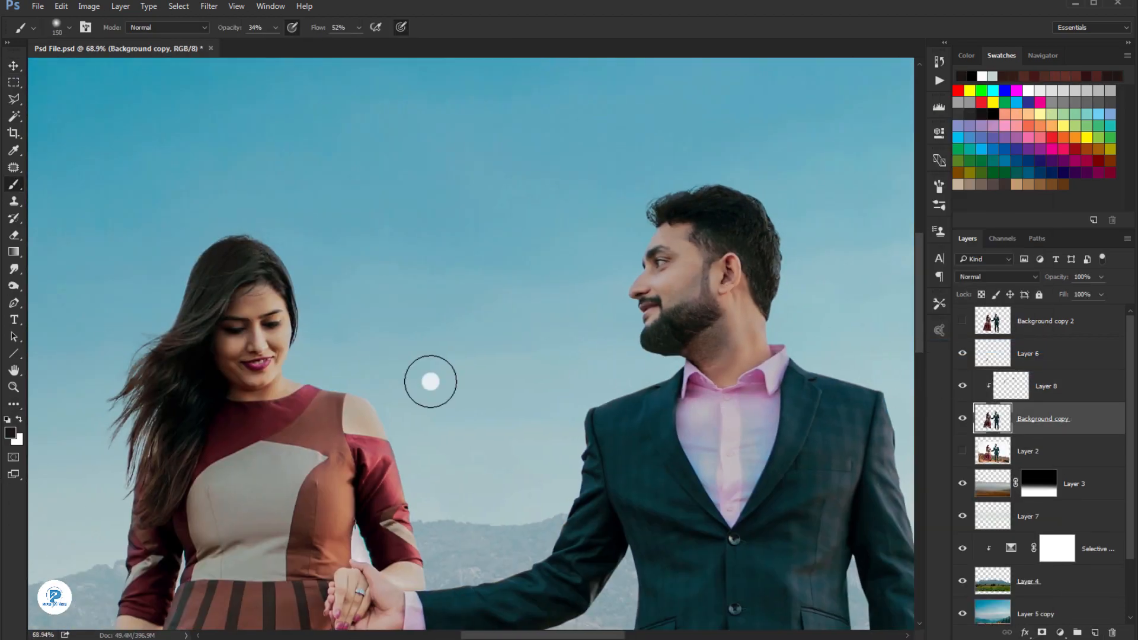
pyautogui.hotkey('ctrl', 'shift', 'alt', 'n')
pyautogui.hotkey('ctrl', 'alt', 'g')
pyautogui.scroll(4, 243, 323)
pyautogui.press('[')
pyautogui.press('[')
pyautogui.press('[')
pyautogui.press('[')
pyautogui.press('[')
pyautogui.press('[')
pyautogui.press('[')
pyautogui.moveTo(233, 237); pyautogui.dragTo(282, 238)
pyautogui.click(358, 27)
pyautogui.moveTo(357, 43); pyautogui.dragTo(351, 44)
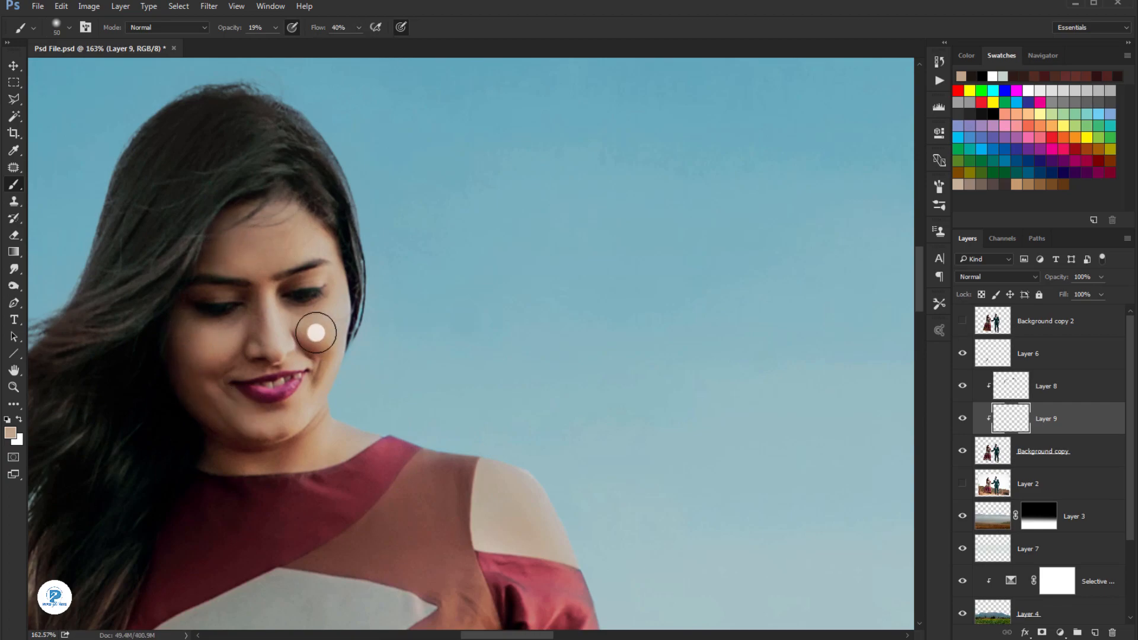
pyautogui.scroll(-5, 314, 338)
pyautogui.scroll(1, 407, 396)
pyautogui.scroll(-3, 722, 386)
pyautogui.press('v')
pyautogui.hotkey('ctrl', '0')
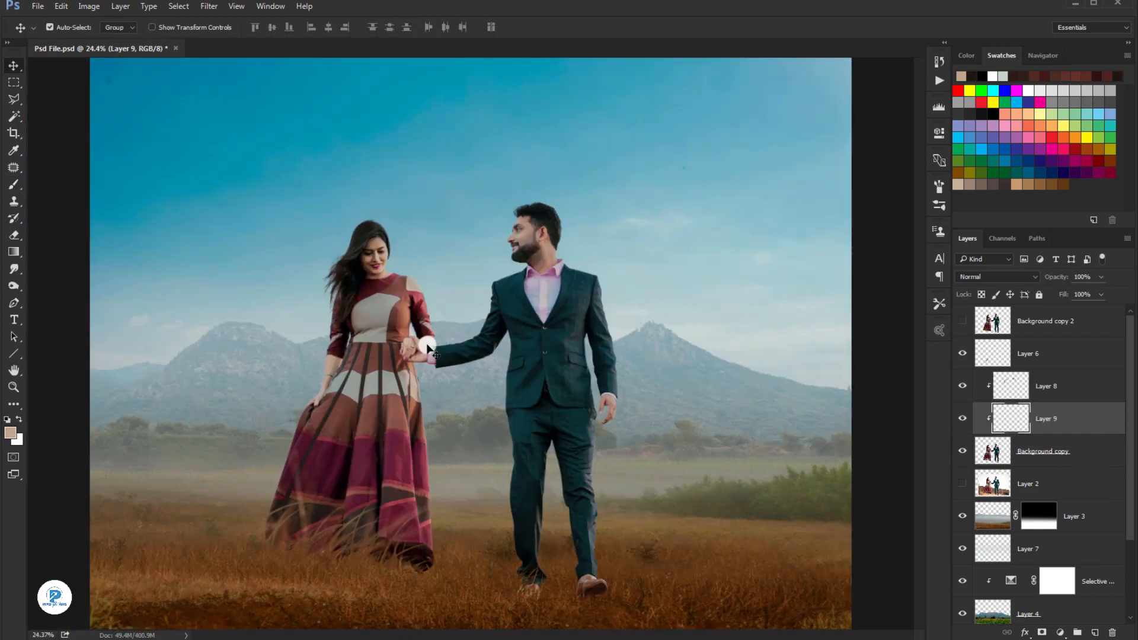
# Step: Group the couple's layers from Background copy 2 down to Background copy, leaving Layer 2 outside the group
pyautogui.click(1028, 353)
pyautogui.click(1031, 329)
pyautogui.keyDown('shift'); pyautogui.click(1031, 484); pyautogui.keyUp('shift')
pyautogui.hotkey('ctrl', 'g')
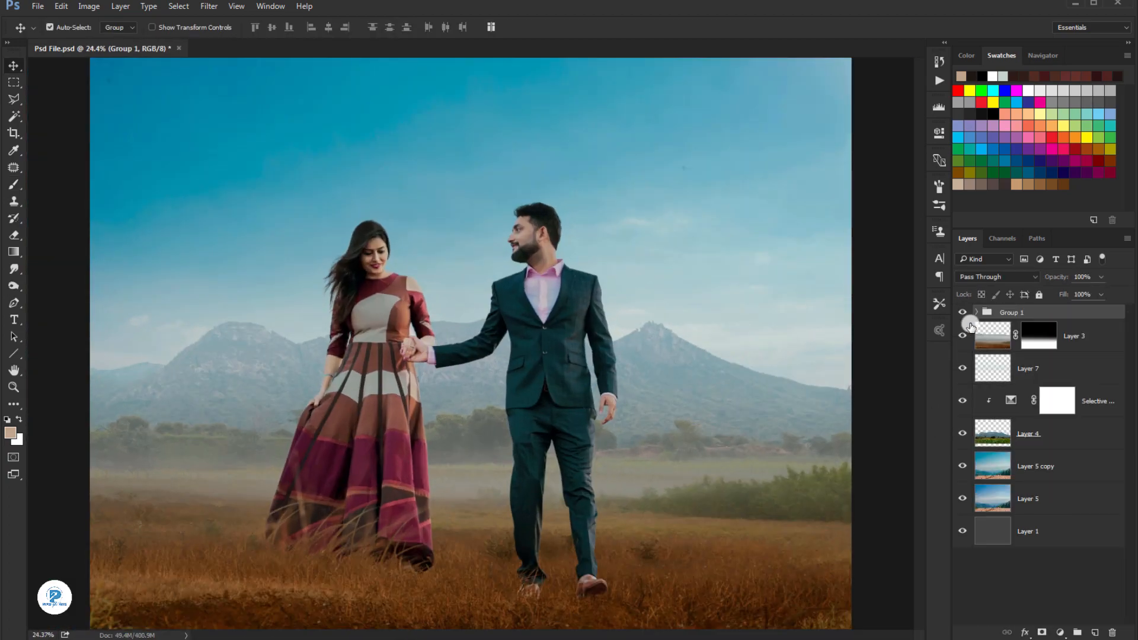
pyautogui.scroll(-2, 548, 340)
pyautogui.hotkey('ctrl', 'z')
pyautogui.keyDown('ctrl'); pyautogui.click(1046, 484); pyautogui.keyUp('ctrl')
pyautogui.hotkey('ctrl', 'g')
pyautogui.click(963, 313)
pyautogui.click(964, 313)
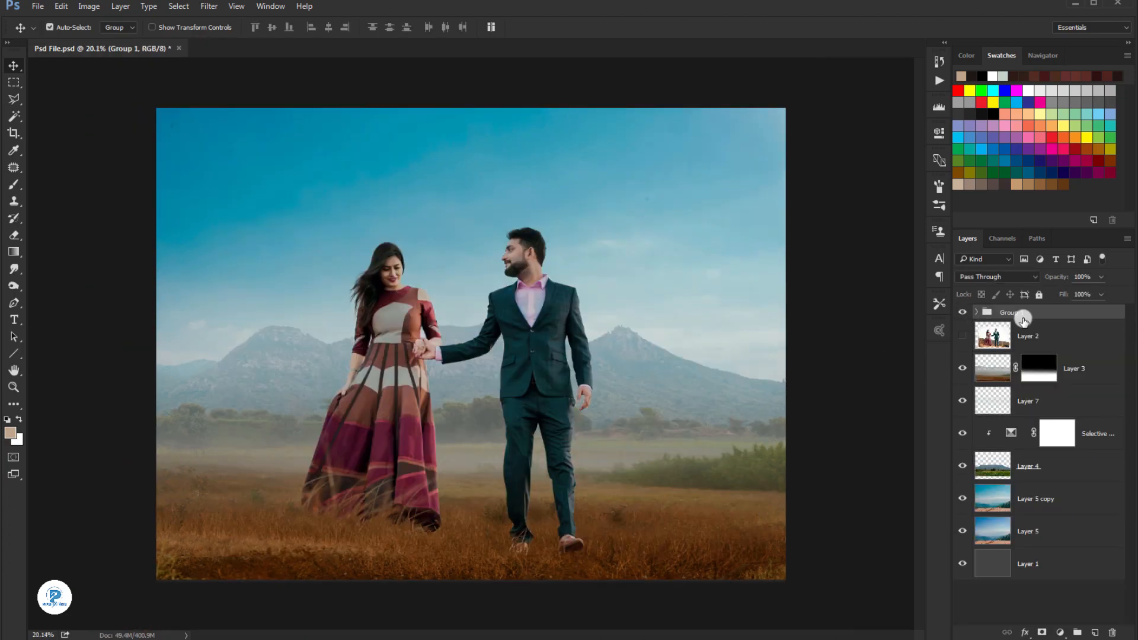
# Step: Duplicate Group 1, merge the duplicate into a single layer and save the file
pyautogui.hotkey('ctrl', 'j')
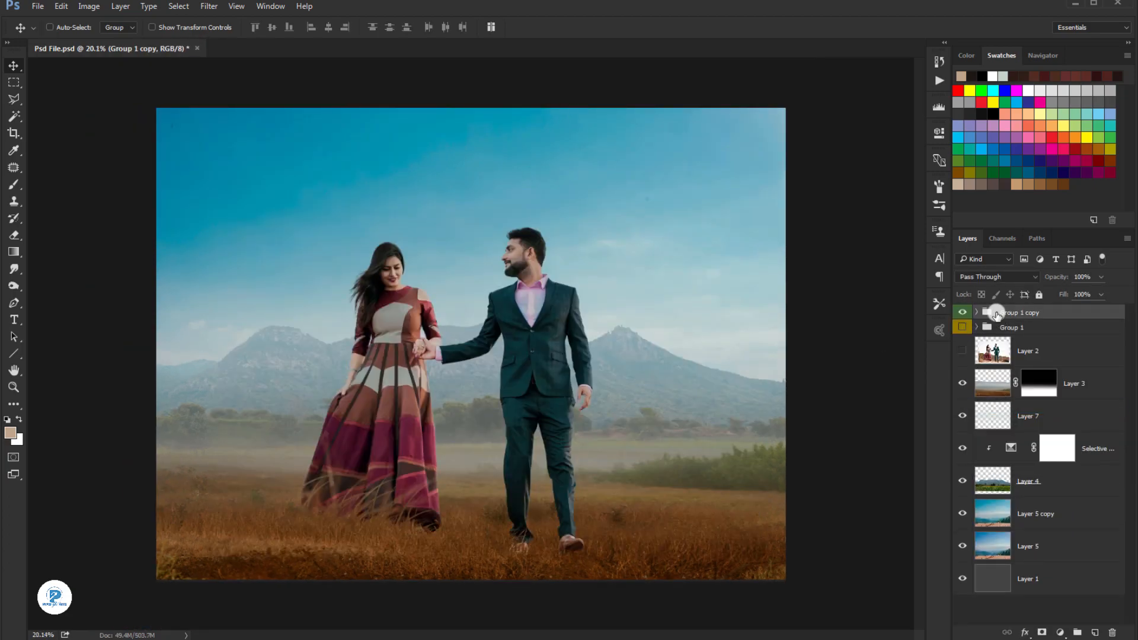
pyautogui.hotkey('ctrl', 'e')
pyautogui.hotkey('ctrl', 's')
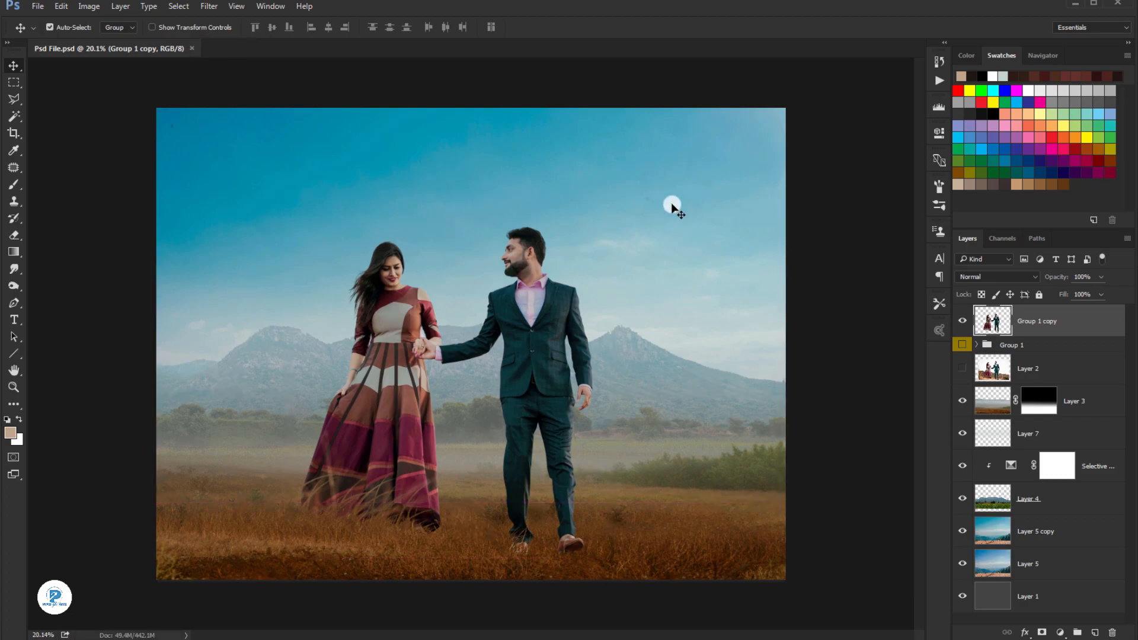
# Step: Lasso the white gaps between the woman's arms and waist on Group 1 copy, delete them, deselect and save the file
pyautogui.press('l')
pyautogui.scroll(20, 379, 334)
pyautogui.click(353, 314)
pyautogui.click(342, 362)
pyautogui.click(332, 399)
pyautogui.click(328, 439)
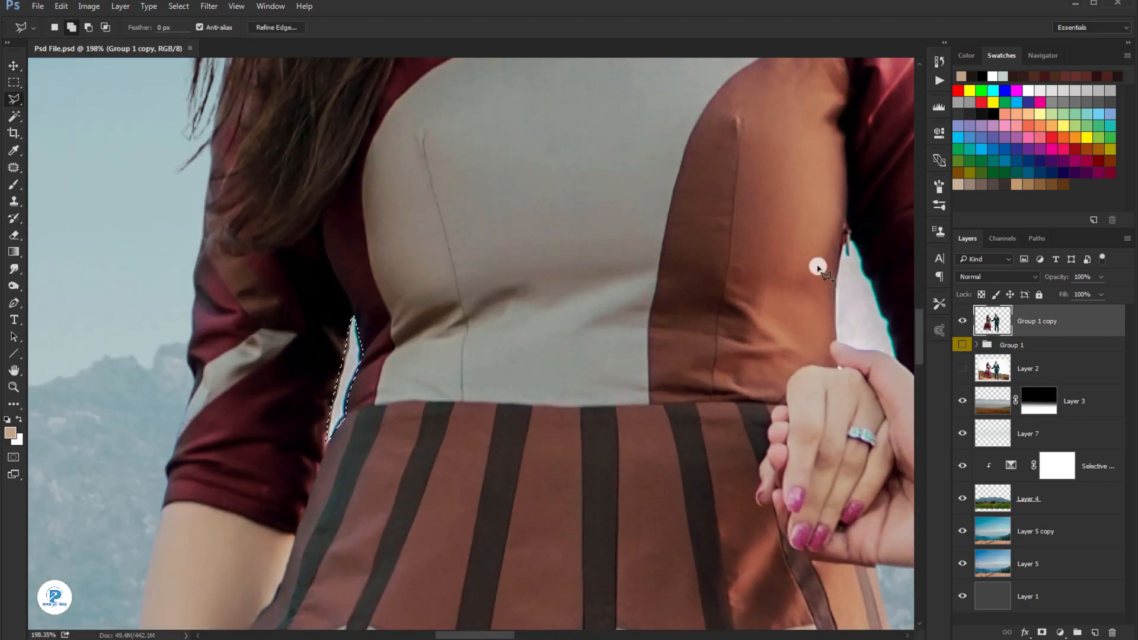
pyautogui.hscroll(5, 817, 266)
pyautogui.press('Delete')
pyautogui.rightClick(644, 258)
pyautogui.click(669, 268)
pyautogui.scroll(-20, 592, 300)
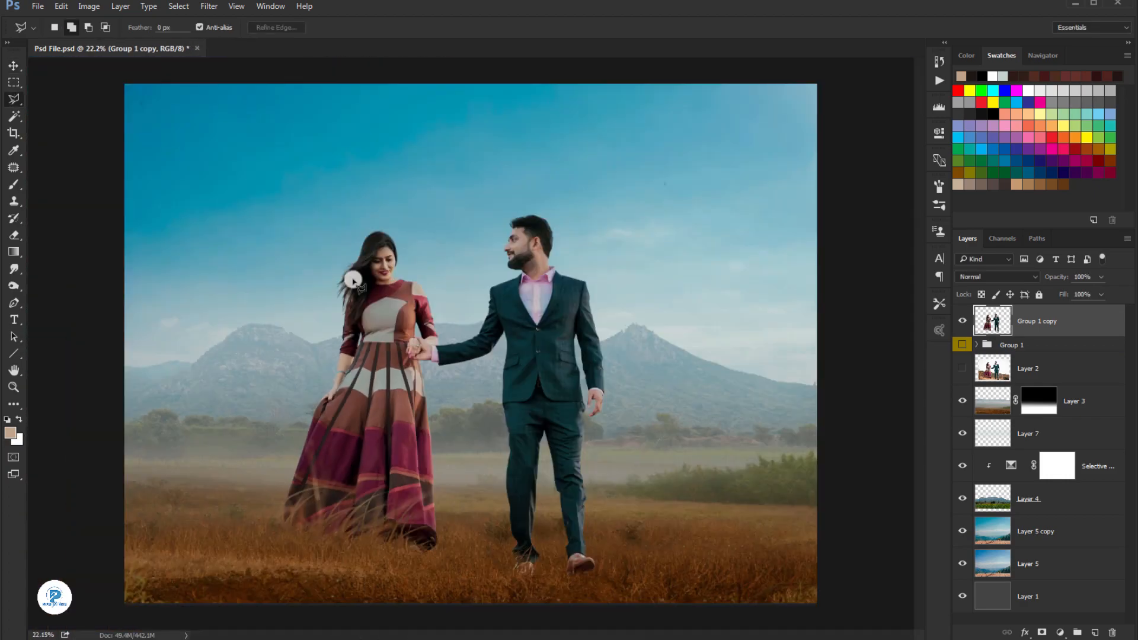
pyautogui.press('v')
pyautogui.hotkey('ctrl', 's')
# Step: Apply a Gaussian Blur of about 1.6 pixels to the mountain background on Layer 4 and save the file
pyautogui.scroll(1, 551, 269)
pyautogui.click(1031, 498)
pyautogui.click(209, 6)
pyautogui.click(370, 201)
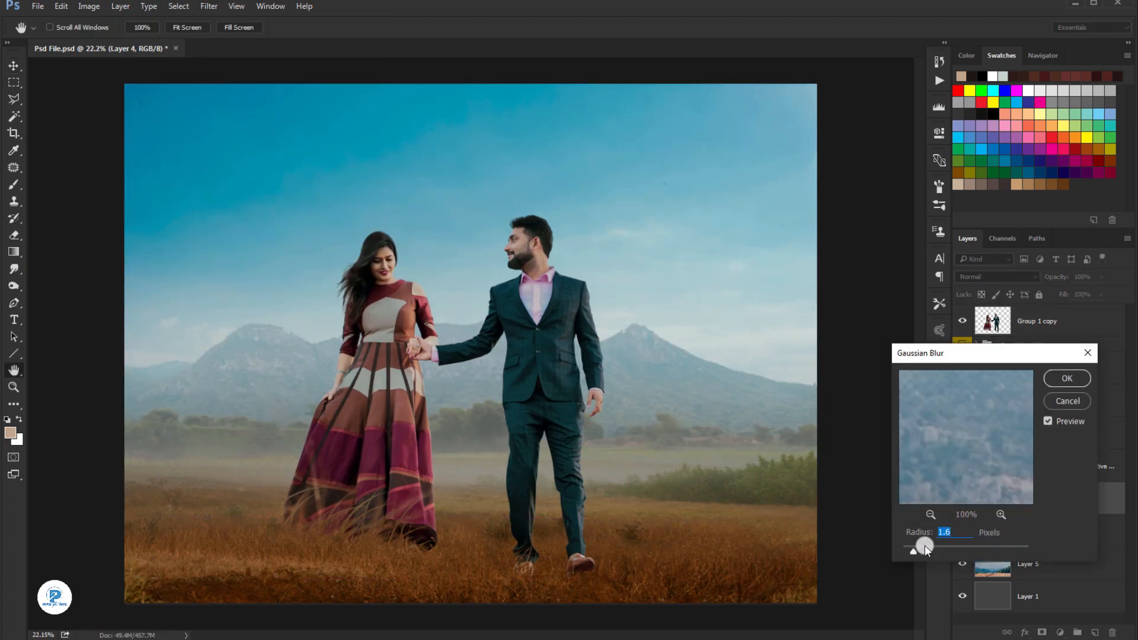
pyautogui.press('Return')
pyautogui.click(521, 341)
pyautogui.scroll(-1, 514, 296)
pyautogui.hotkey('ctrl', 's')
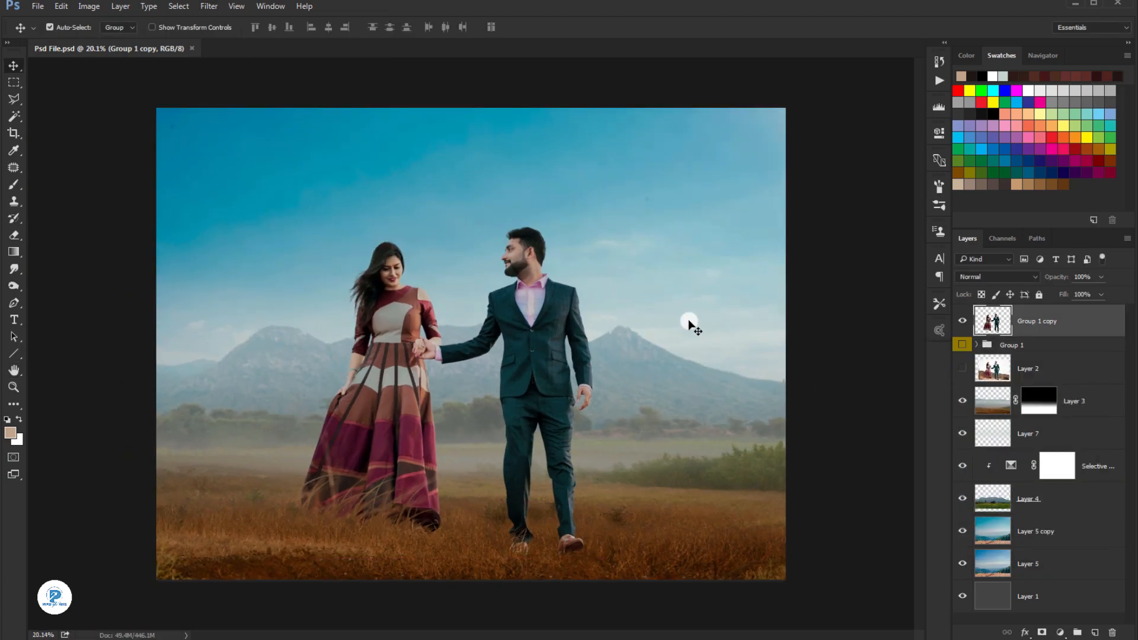
# Step: Add a new layer above Group 1 copy in Color blend mode and outline the man's shirt front with the Polygonal Lasso
pyautogui.scroll(1, 648, 358)
pyautogui.scroll(4, 583, 326)
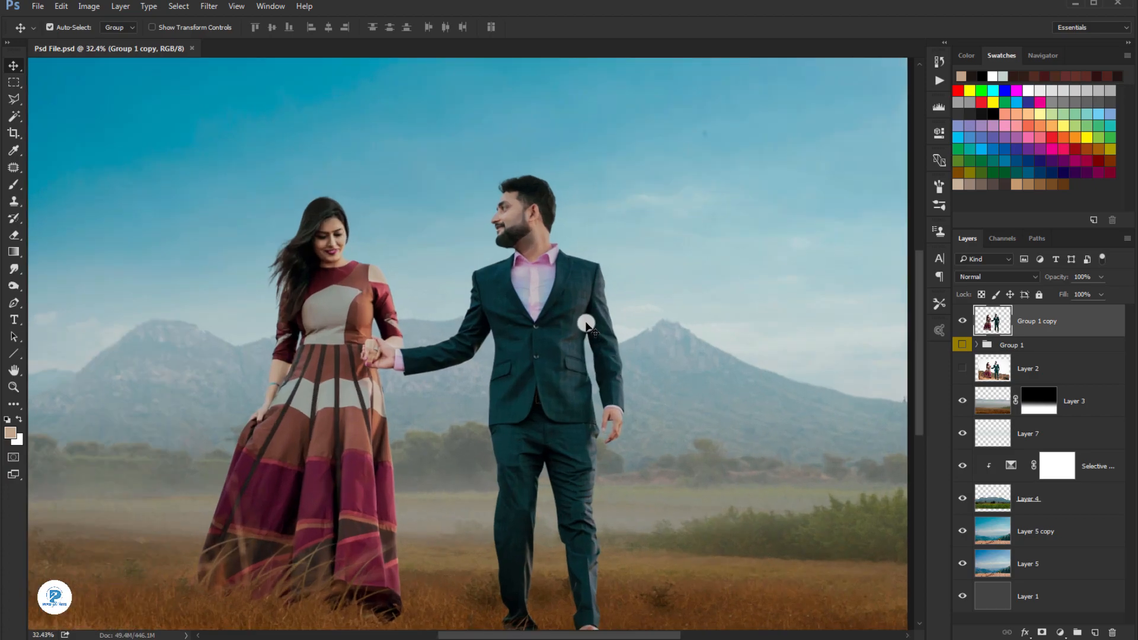
pyautogui.click(1094, 632)
pyautogui.click(997, 276)
pyautogui.click(967, 524)
pyautogui.scroll(12, 512, 290)
pyautogui.click(14, 99)
pyautogui.click(482, 283)
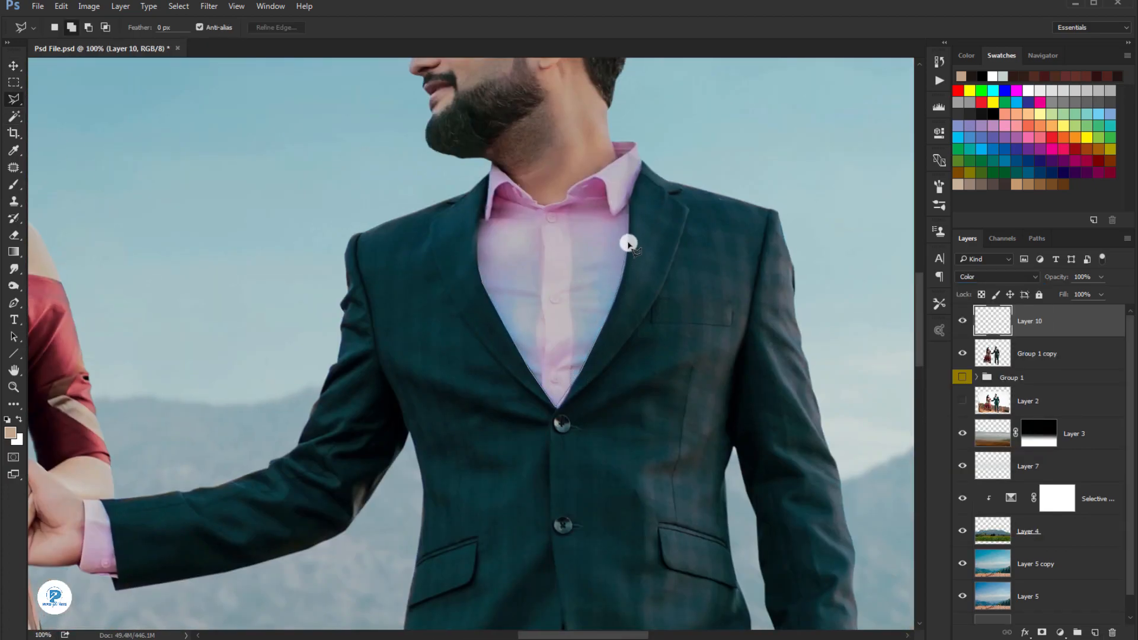
pyautogui.click(482, 284)
# Step: Paint pink sampled from the collar over the selected shirt at 19% opacity and 40% flow, deselect and save the file
pyautogui.click(14, 184)
pyautogui.keyDown('alt'); pyautogui.click(576, 195); pyautogui.keyUp('alt')
pyautogui.moveTo(520, 296)
pyautogui.mouseDown()
pyautogui.moveTo(599, 256)
pyautogui.moveTo(587, 294)
pyautogui.mouseUp()
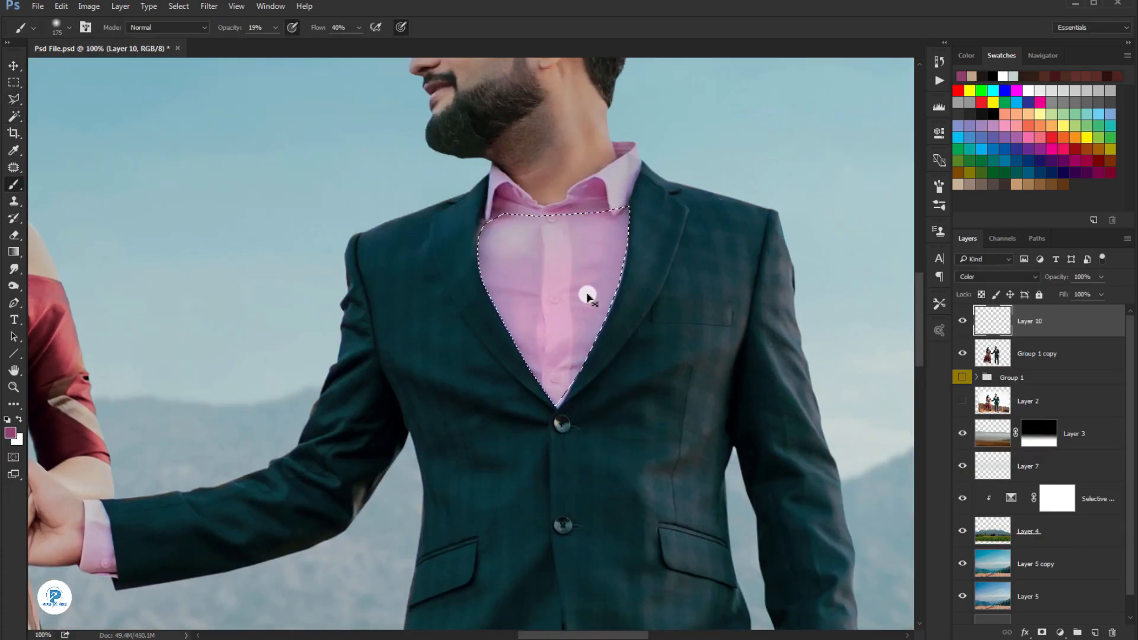
pyautogui.hotkey('ctrl', 'd')
pyautogui.scroll(-10, 522, 305)
pyautogui.scroll(8, 545, 270)
pyautogui.scroll(-15, 741, 328)
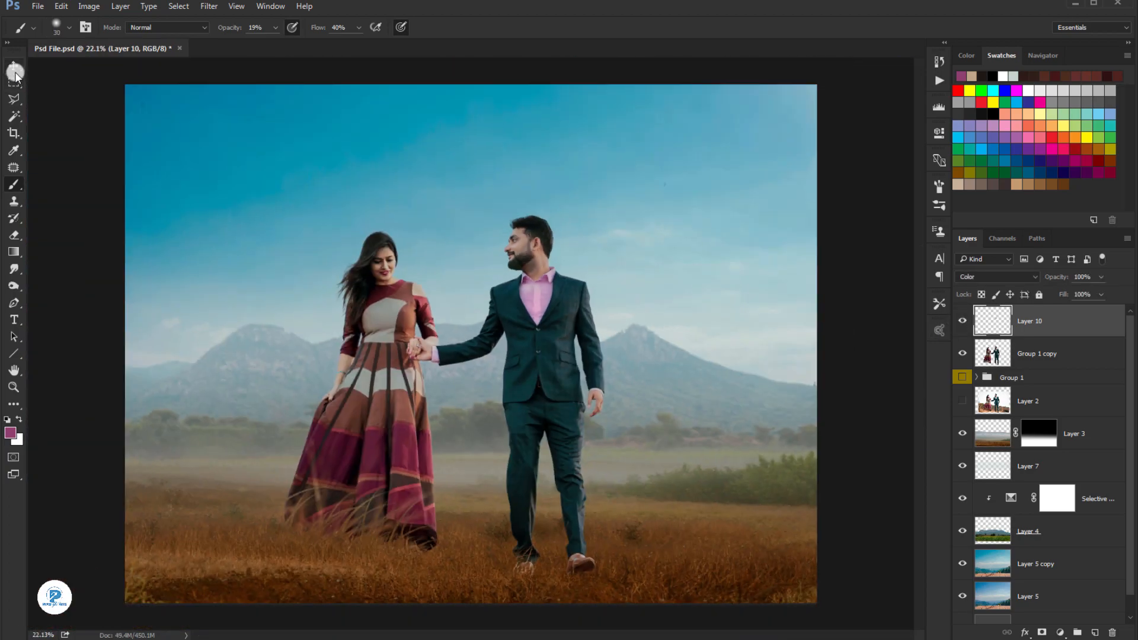
pyautogui.click(15, 66)
pyautogui.hotkey('ctrl', 's')
# Step: Clip a new layer to Group 1 copy, fill it with 50% gray and set its blend mode to Soft Light
pyautogui.click(1046, 353)
pyautogui.click(1094, 632)
pyautogui.keyDown('alt'); pyautogui.click(995, 370); pyautogui.keyUp('alt')
pyautogui.hotkey('shift', 'F5')
pyautogui.click(522, 178)
pyautogui.click(504, 280)
pyautogui.click(601, 179)
pyautogui.click(998, 277)
pyautogui.click(975, 415)
# Step: Dodge the edges of the woman's arms and dress on the gray layer, using Midtones at 53% exposure
pyautogui.rightClick(14, 269)
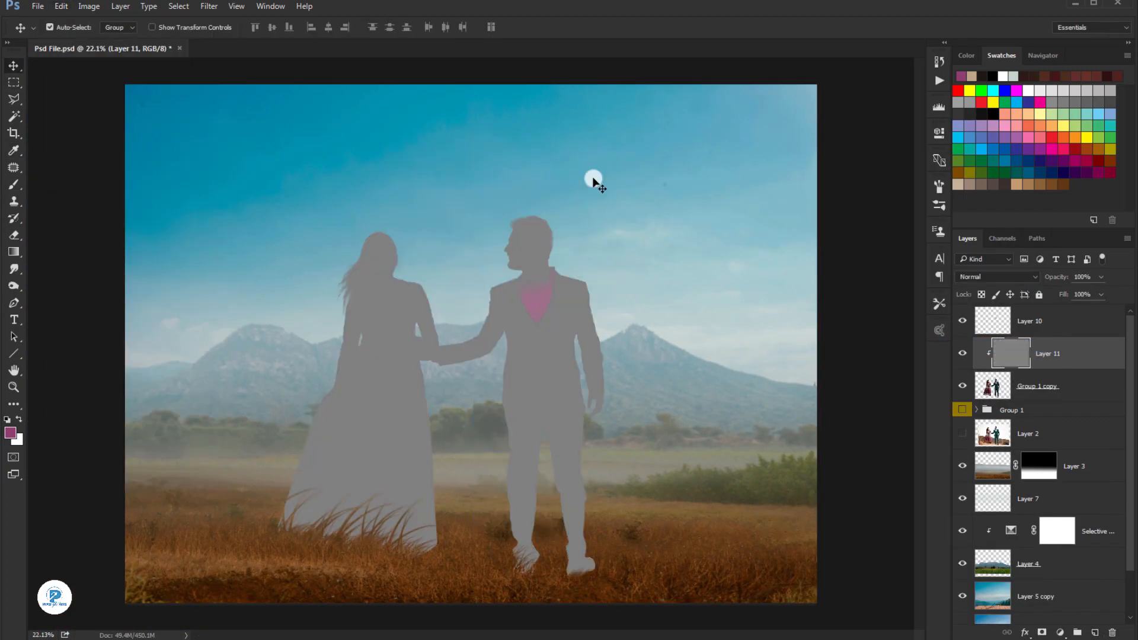
pyautogui.click(15, 285)
pyautogui.scroll(13, 327, 391)
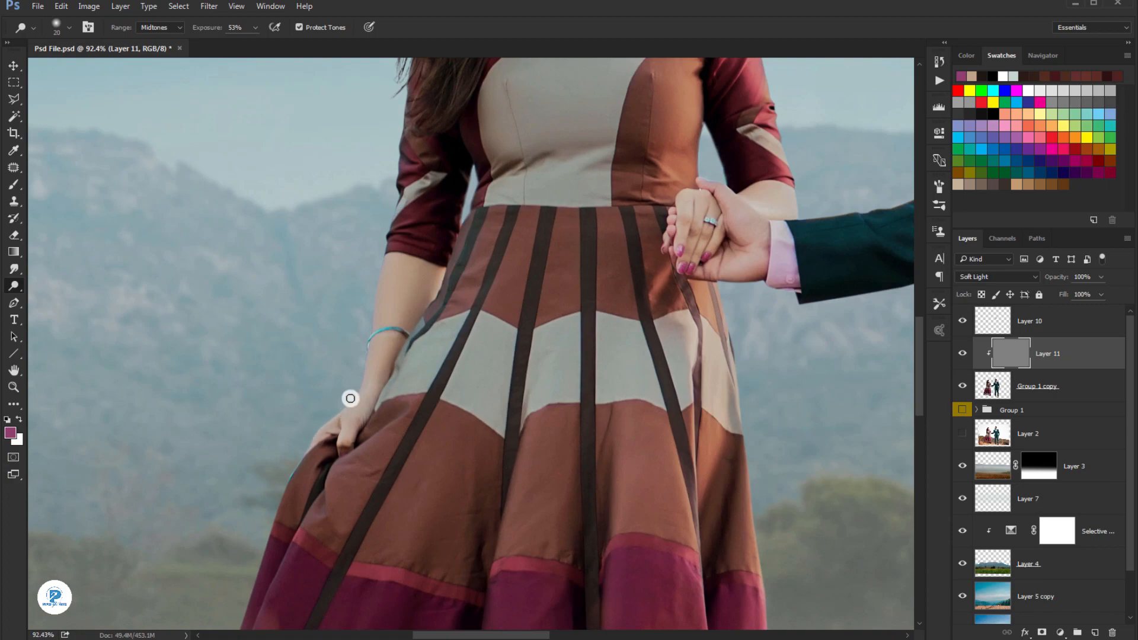
pyautogui.scroll(3, 360, 332)
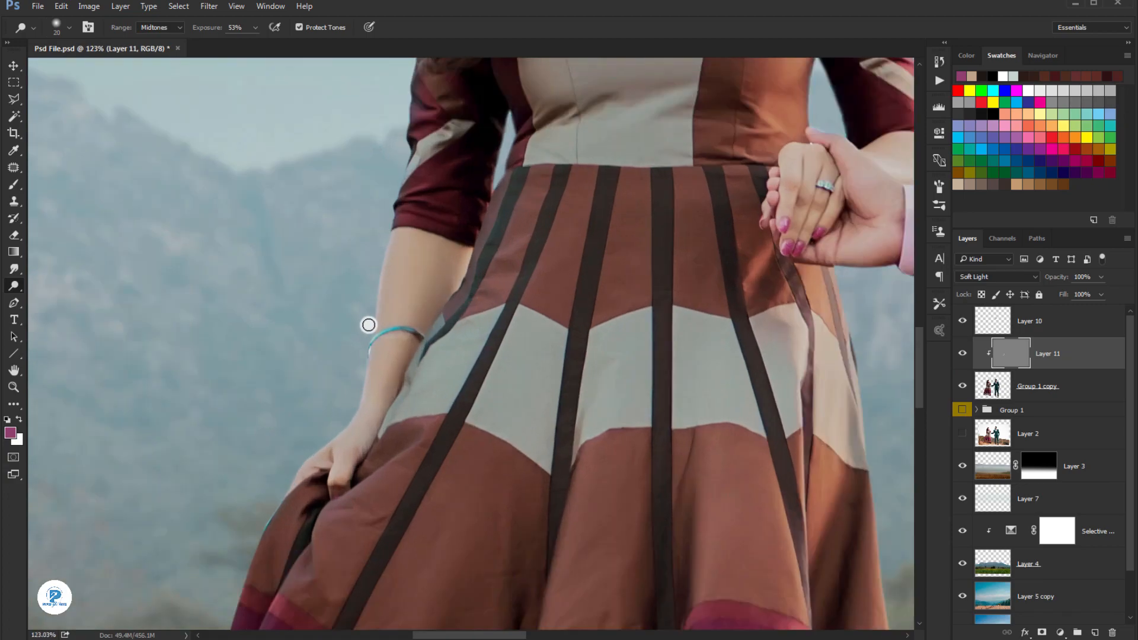
pyautogui.scroll(-5, 350, 323)
pyautogui.hotkey('shift', 'o')
pyautogui.hotkey('shift', 'o')
pyautogui.hotkey('shift', 'o')
pyautogui.scroll(4, 379, 386)
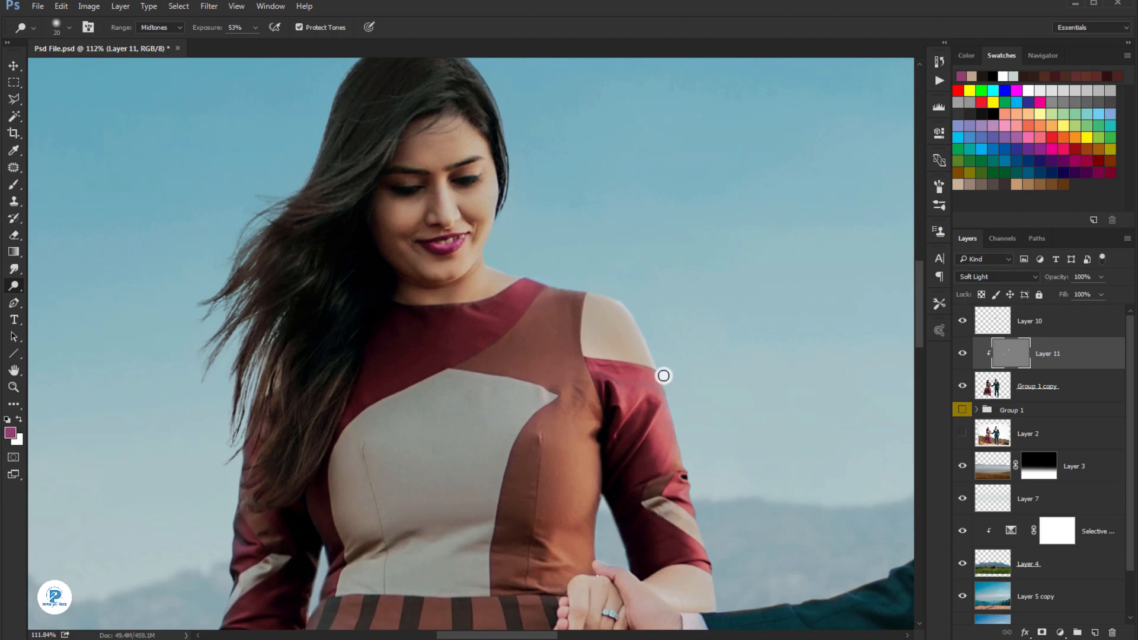
pyautogui.scroll(-2, 394, 358)
# Step: Dodge highlights along the man's suit sleeve, shoulder and face with Midtones at 53% exposure, and save the file
pyautogui.scroll(2, 437, 326)
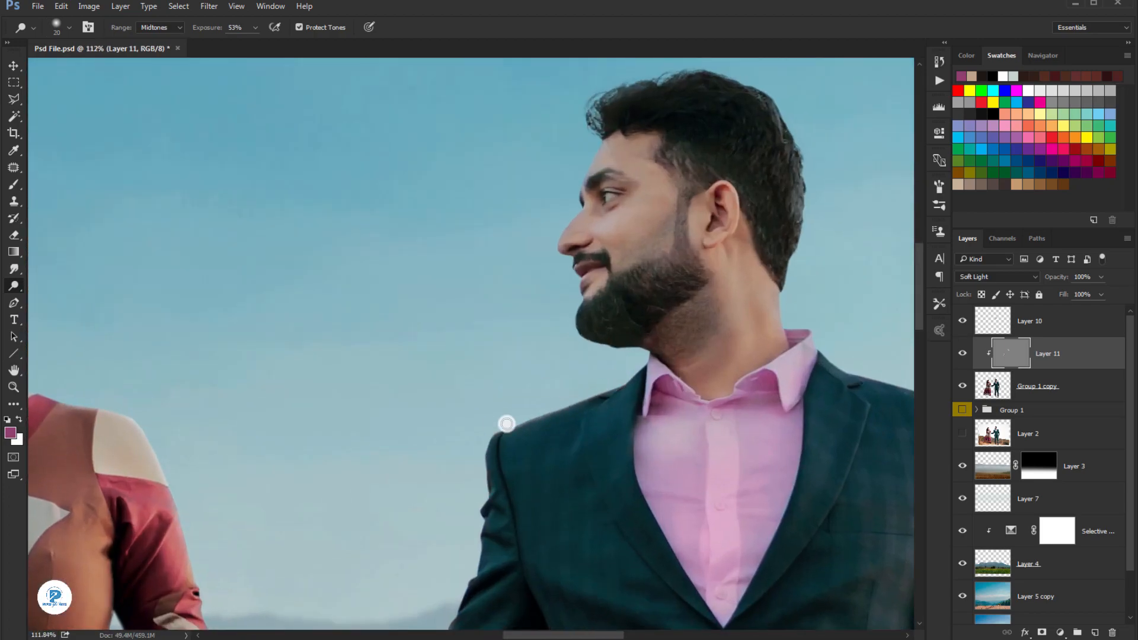
pyautogui.moveTo(474, 523); pyautogui.dragTo(525, 352)
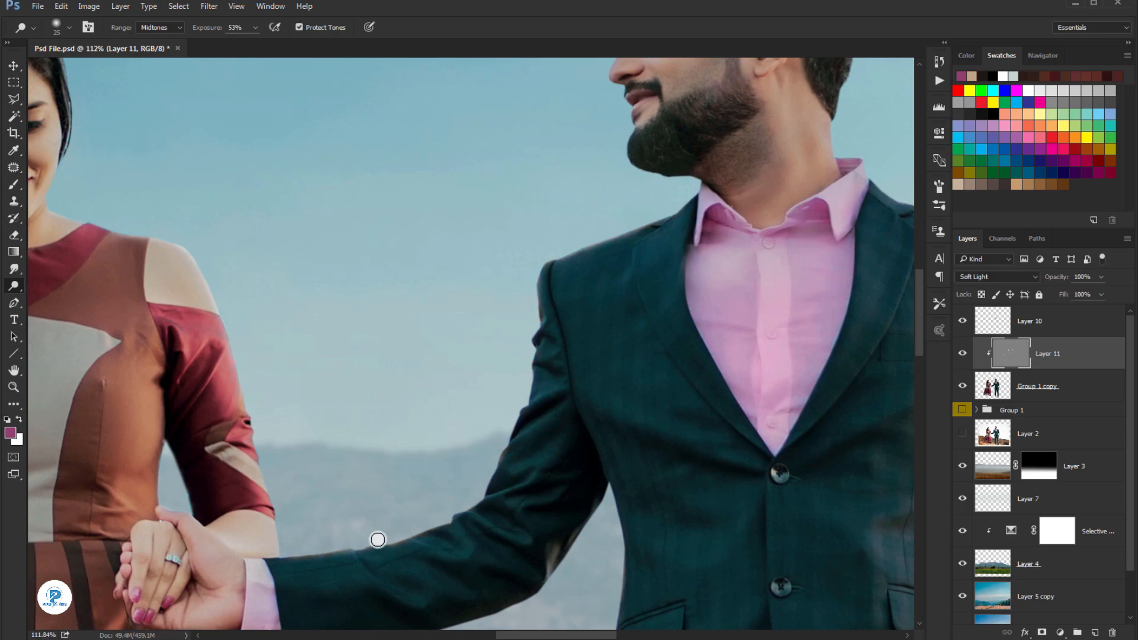
pyautogui.scroll(-3, 489, 487)
pyautogui.scroll(2, 557, 228)
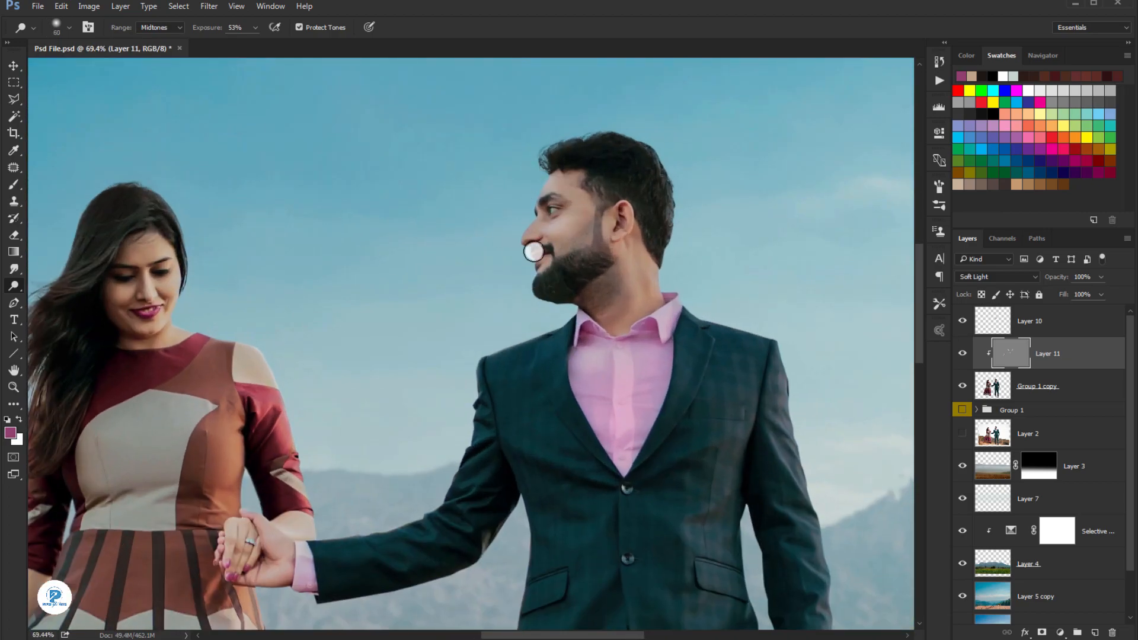
pyautogui.scroll(1, 163, 223)
pyautogui.scroll(-4, 542, 371)
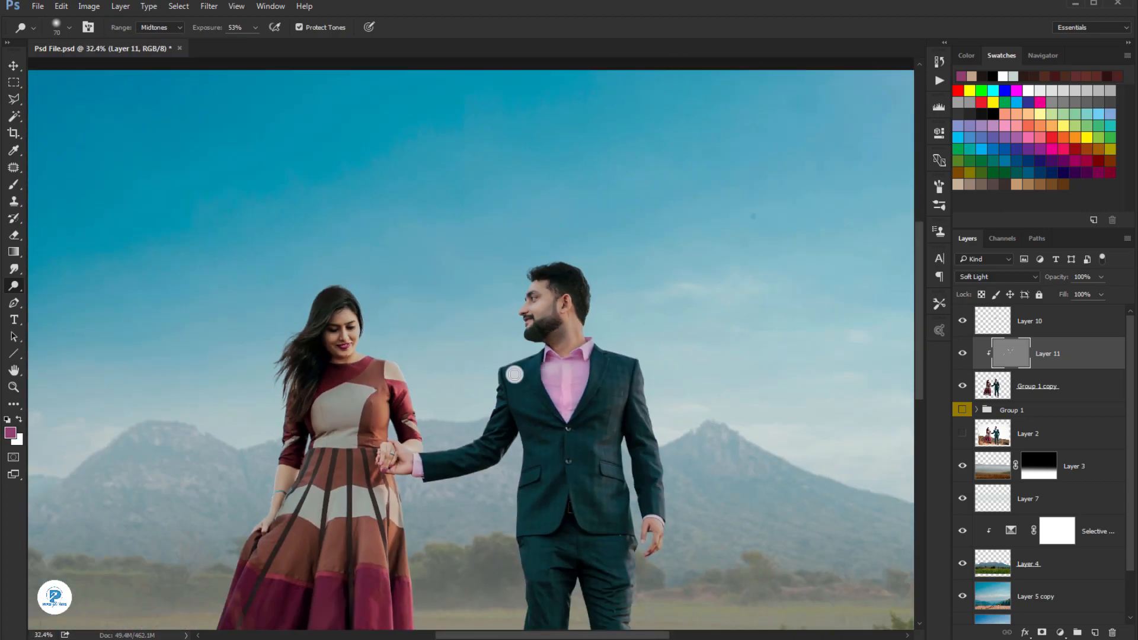
pyautogui.press('v')
pyautogui.hotkey('ctrl', 's')
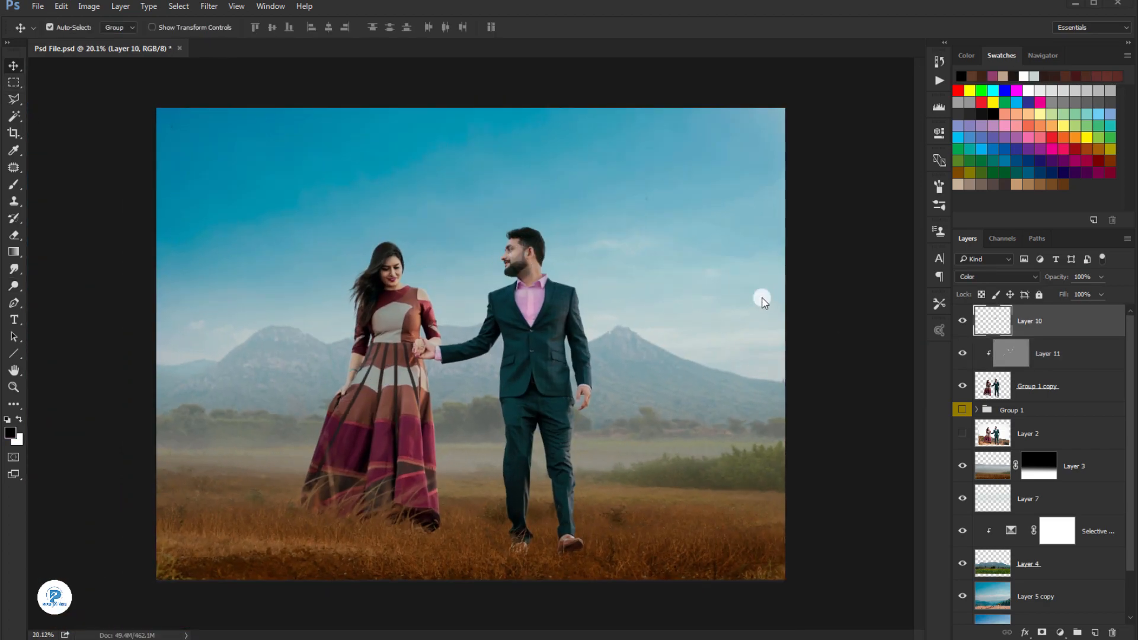
# Step: Stamp all visible layers into a new top layer and adjust its basic tones in Camera Raw with a sharpening amount of 25
pyautogui.scroll(1, 734, 304)
pyautogui.click(962, 320)
pyautogui.hotkey('ctrl', 'alt', 'shift', 'e')
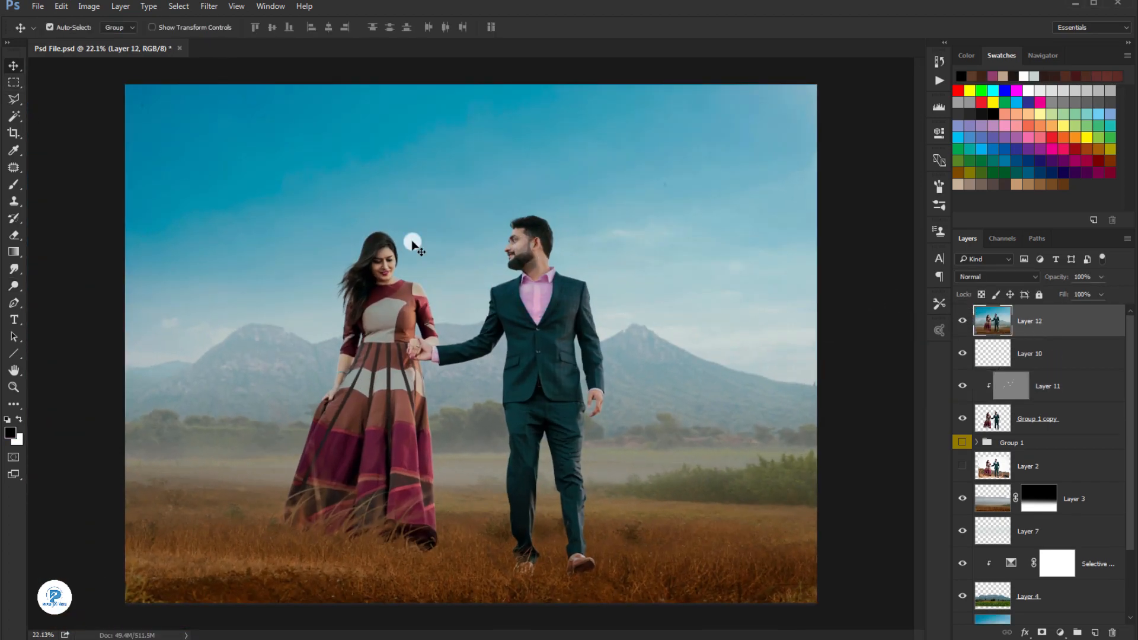
pyautogui.click(209, 6)
pyautogui.click(237, 79)
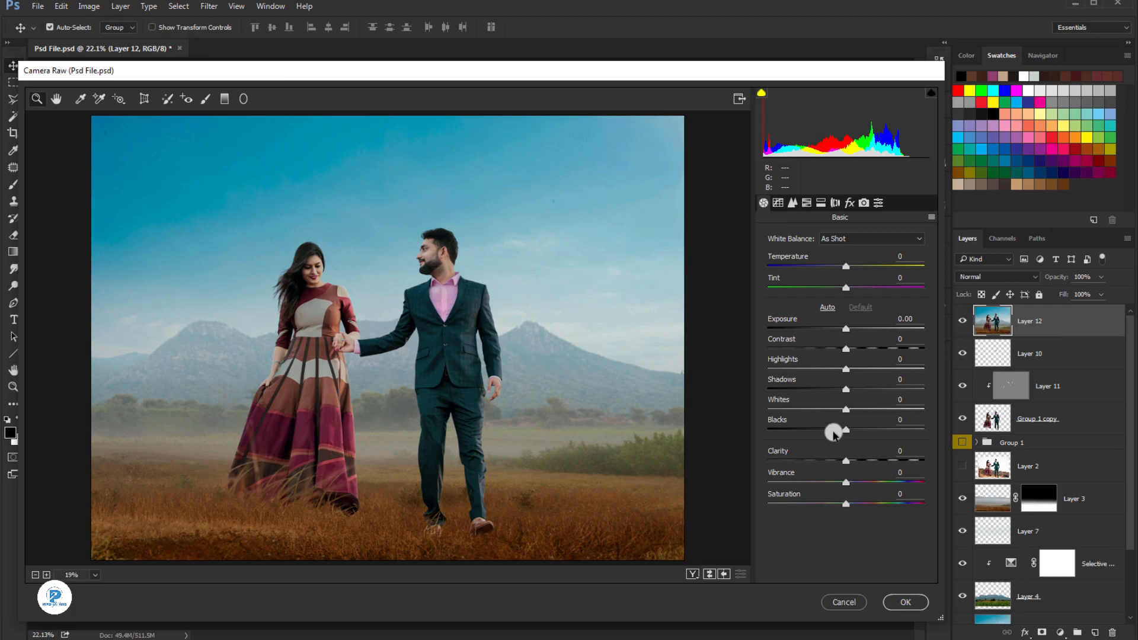
pyautogui.moveTo(855, 445); pyautogui.dragTo(859, 494)
pyautogui.click(792, 203)
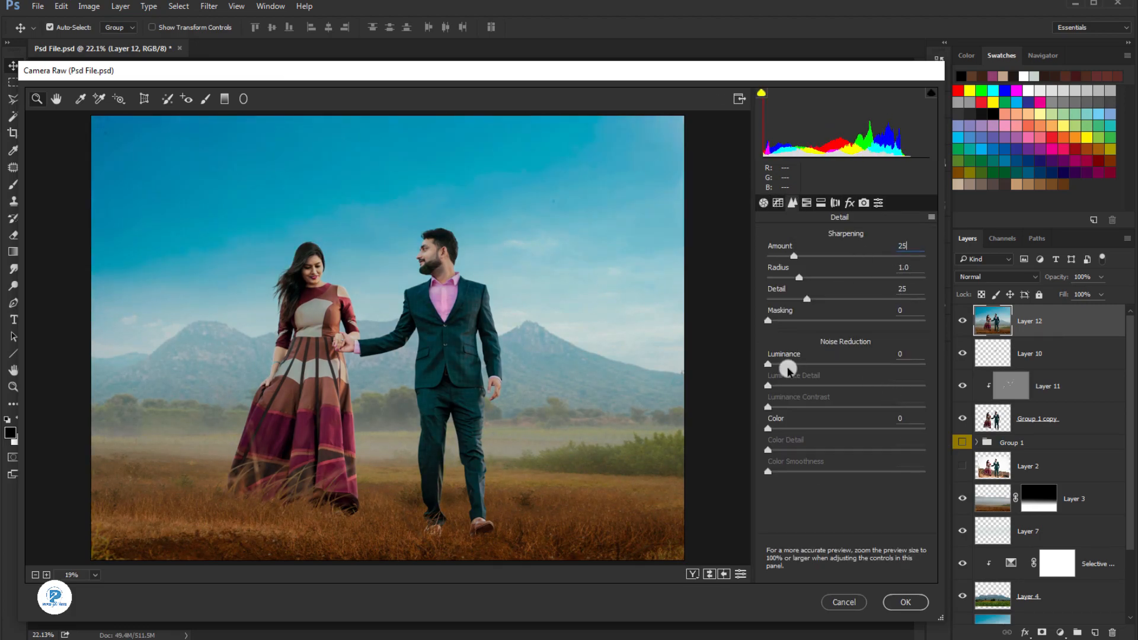
# Step: Set HSL hue: greens -14, aquas +24; saturation: oranges -23, blues +21; luminance: reds -23, oranges +24, greens -38, blues -22
pyautogui.click(806, 203)
pyautogui.click(767, 257)
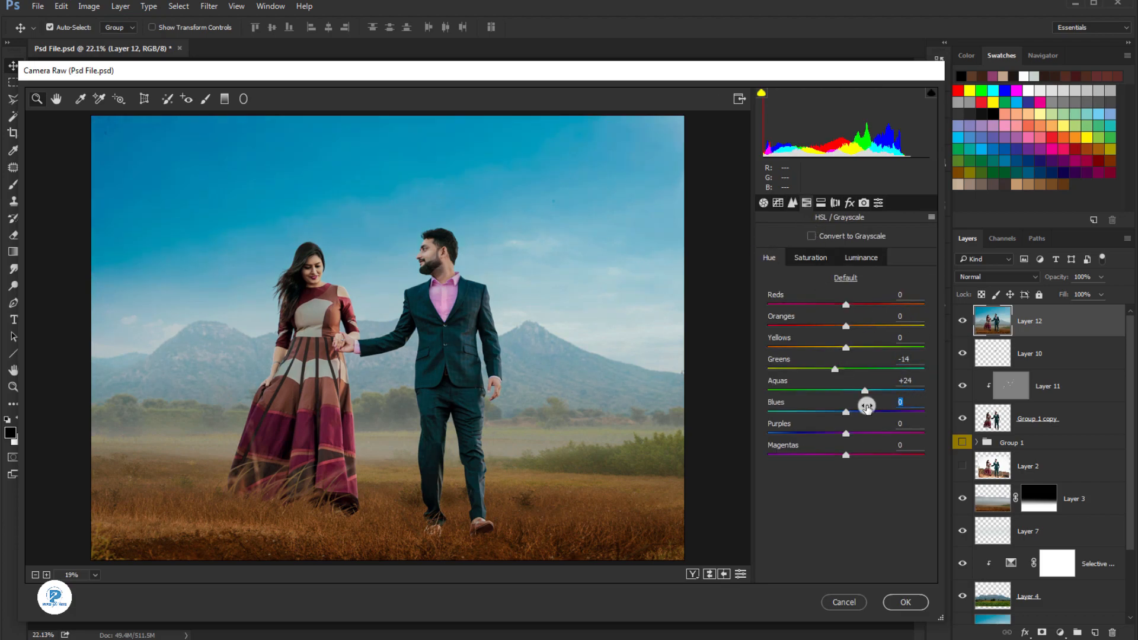
pyautogui.click(811, 258)
pyautogui.write('21')
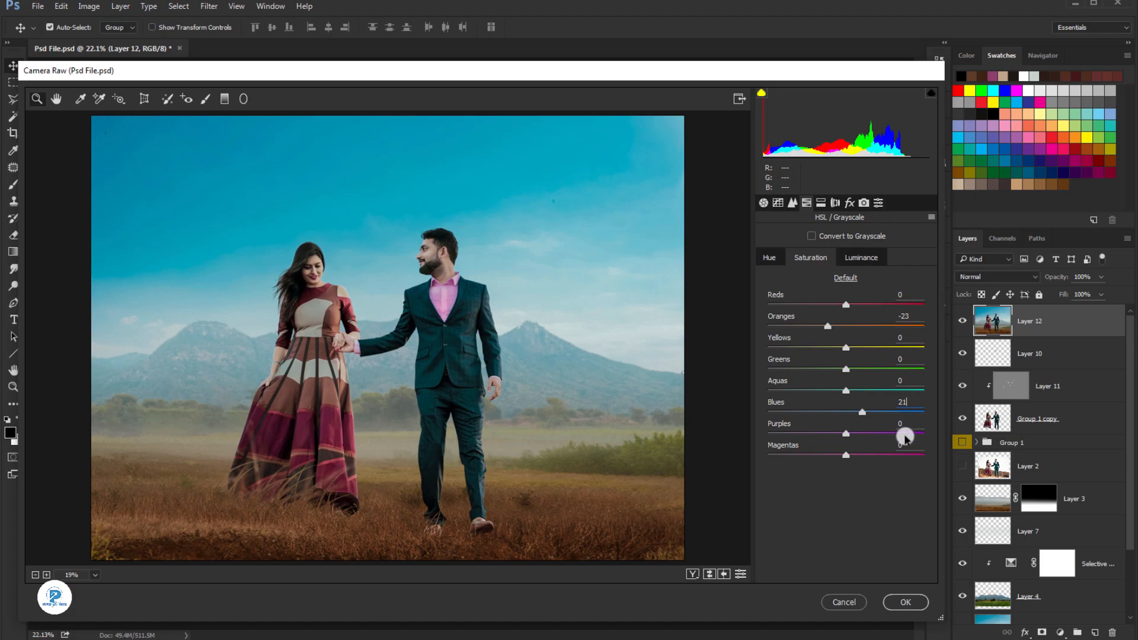
pyautogui.click(859, 258)
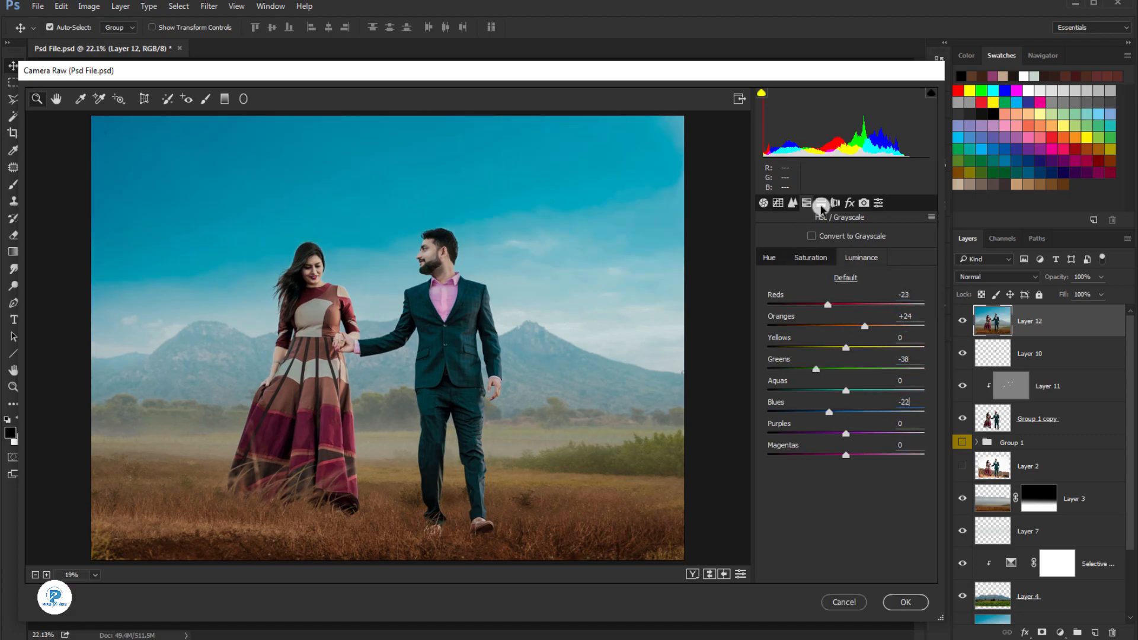
# Step: Apply split toning with highlights hue 70 and saturation 36, balance +37 and shadows hue 240
pyautogui.click(821, 203)
pyautogui.press('Tab')
pyautogui.write('240')
pyautogui.press('Tab')
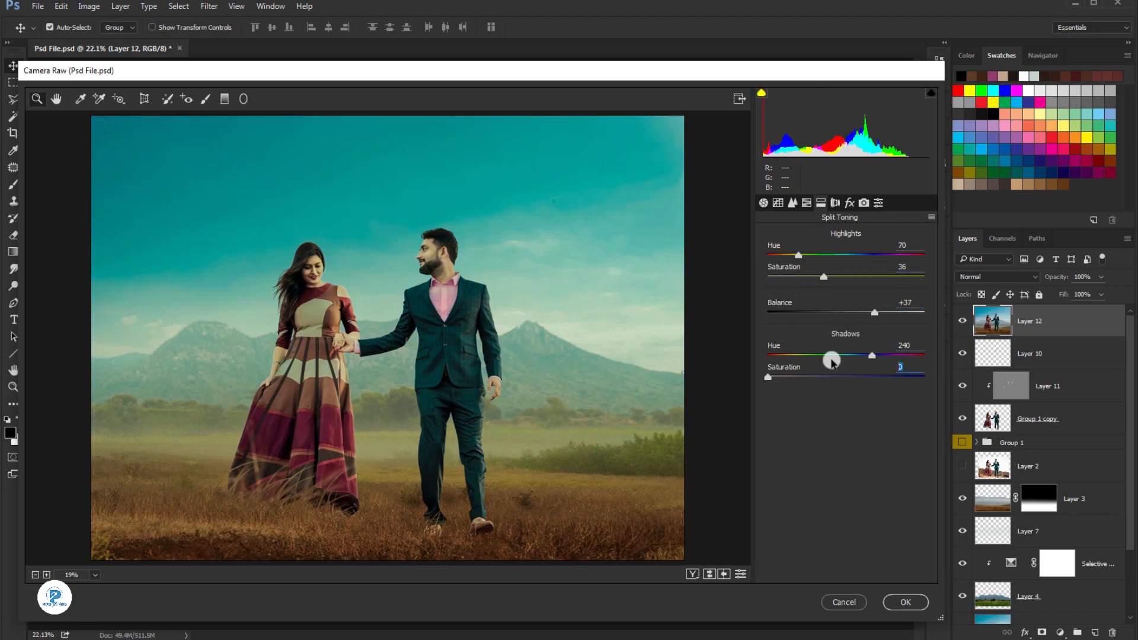
# Step: Add a post-crop vignette with amount -54, midpoint 10, roundness +100 and feather 100
pyautogui.click(835, 203)
pyautogui.click(850, 203)
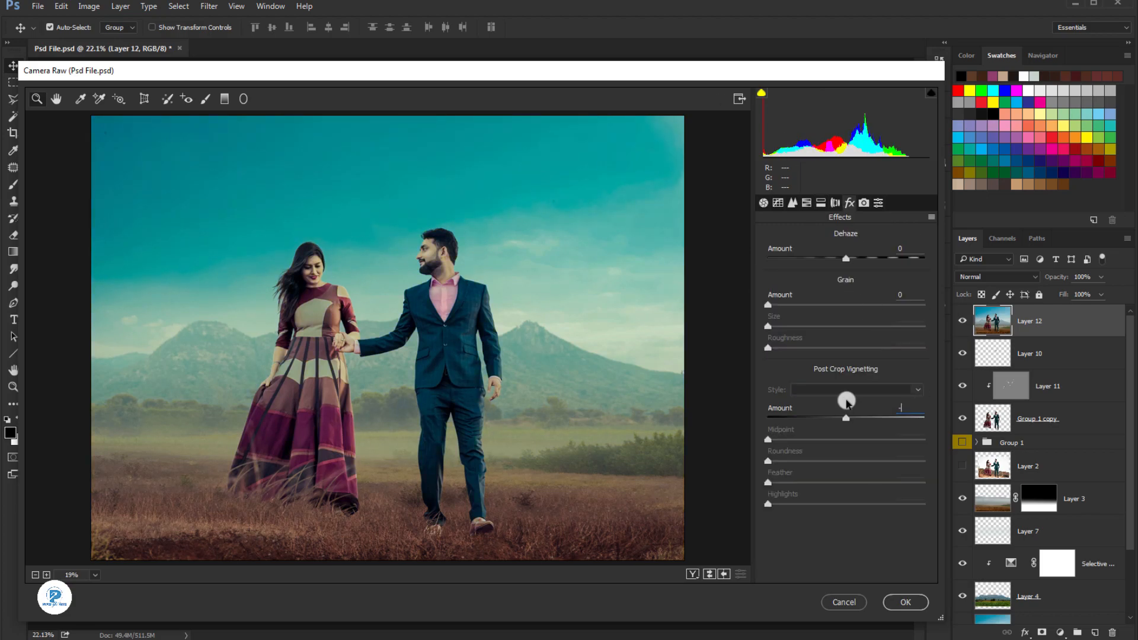
pyautogui.write('-54')
pyautogui.press('Tab')
pyautogui.write('100')
pyautogui.press('Tab')
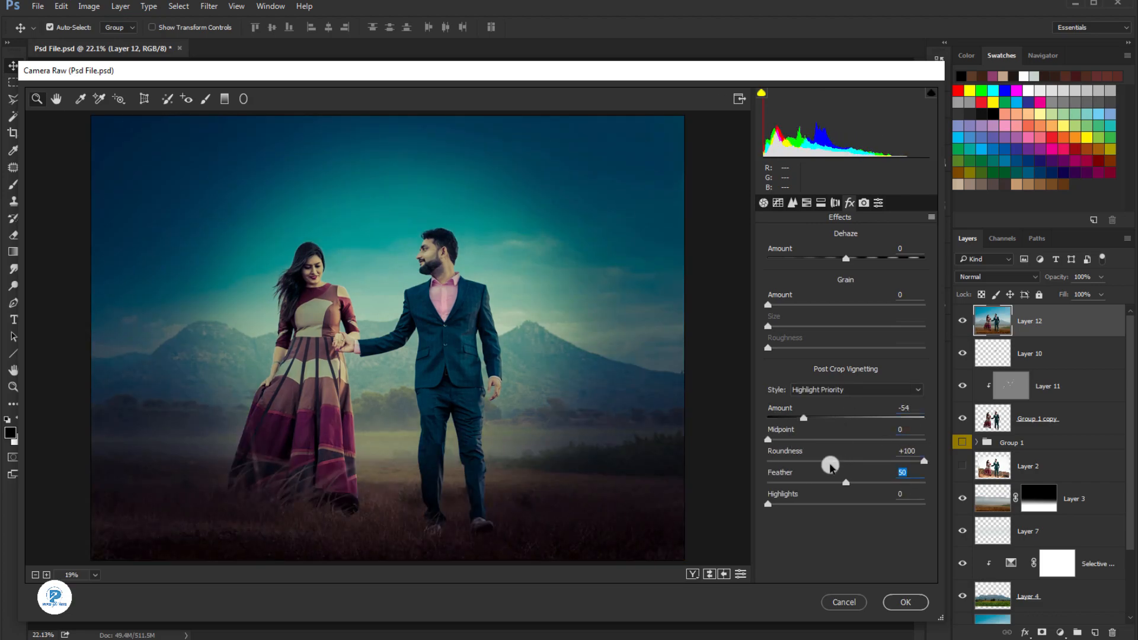
pyautogui.write('100')
pyautogui.write('10')
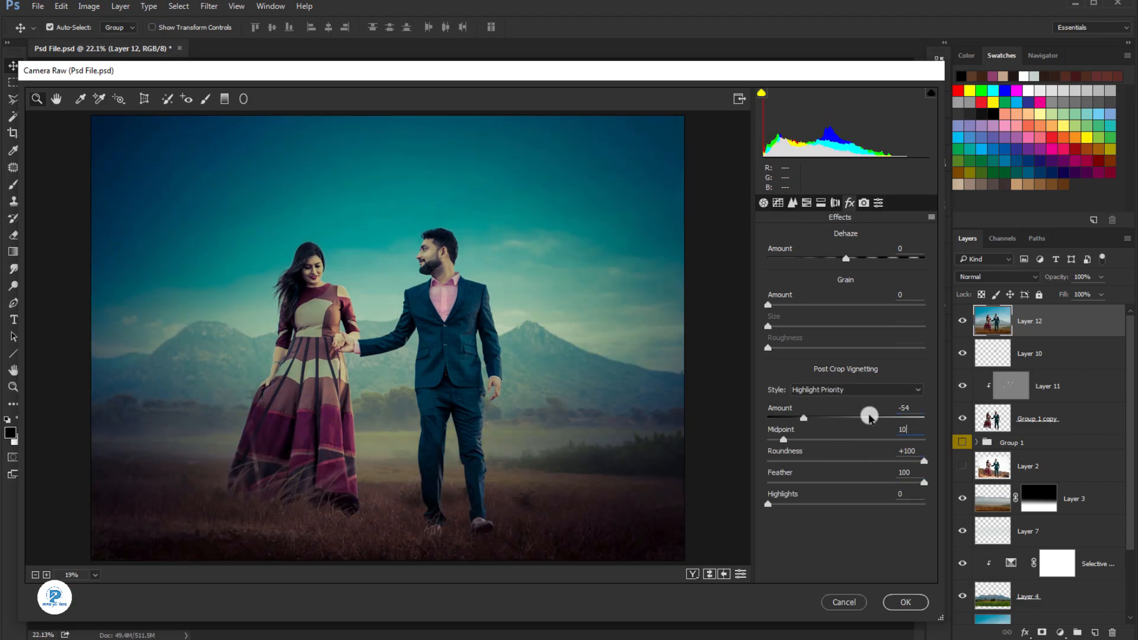
# Step: Calibrate the primaries with Red Primary hue -29 and Green Primary hue -22, and apply the Camera Raw filter
pyautogui.click(863, 203)
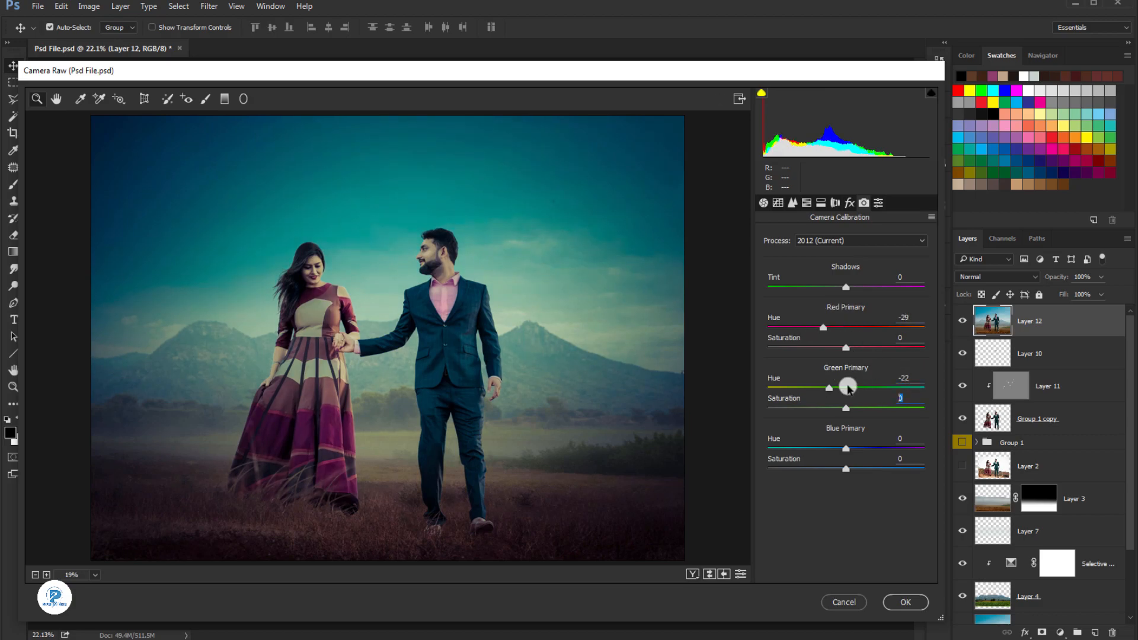
pyautogui.write('-37')
pyautogui.scroll(-2, 599, 253)
# Step: Compare Layer 12 on and off and reduce its opacity to soften the color grading
pyautogui.click(963, 320)
pyautogui.click(962, 320)
pyautogui.moveTo(1101, 276); pyautogui.dragTo(1067, 290)
pyautogui.click(961, 322)
# Step: Create a new layer above Layer 12 and set the Brush color to a brown based on the grass
pyautogui.scroll(1, 779, 415)
pyautogui.click(1095, 633)
pyautogui.press('b')
pyautogui.keyDown('alt'); pyautogui.click(285, 540); pyautogui.keyUp('alt')
pyautogui.click(10, 433)
pyautogui.click(856, 513)
pyautogui.click(1059, 414)
# Step: Paint a soft brown haze along the bottom of the field with a large brush and set the layer's opacity to 55%
pyautogui.scroll(-2, 652, 464)
pyautogui.press('[')
pyautogui.moveTo(680, 542); pyautogui.dragTo(391, 547)
pyautogui.moveTo(212, 470); pyautogui.dragTo(914, 504)
pyautogui.press(']')
pyautogui.press(']')
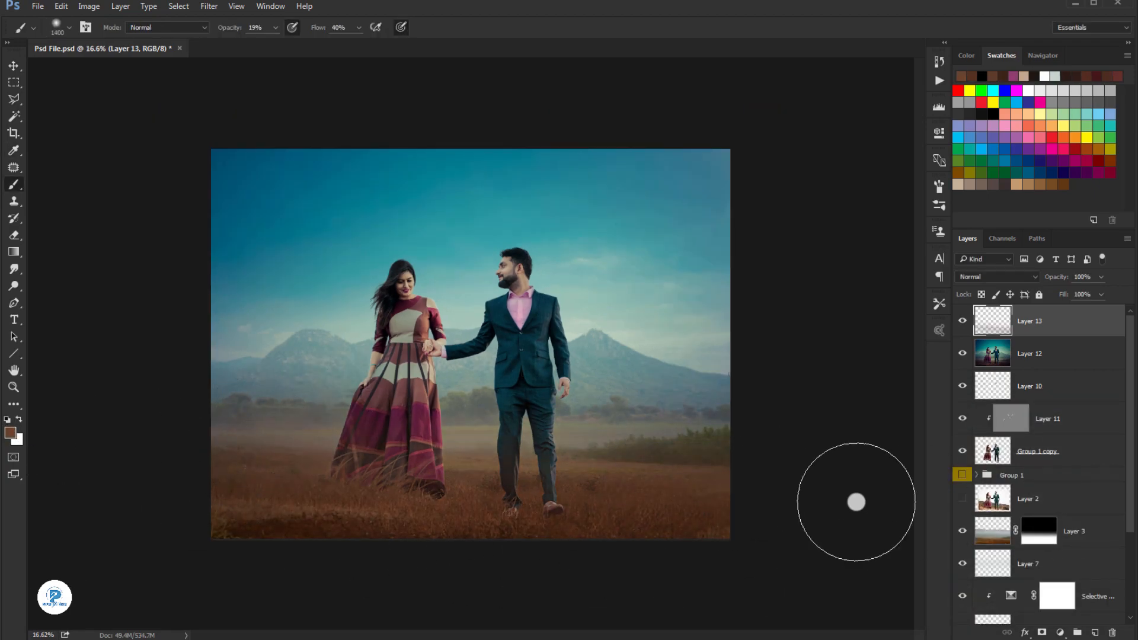
pyautogui.press('[')
pyautogui.scroll(2, 914, 504)
pyautogui.scroll(-1, 107, 157)
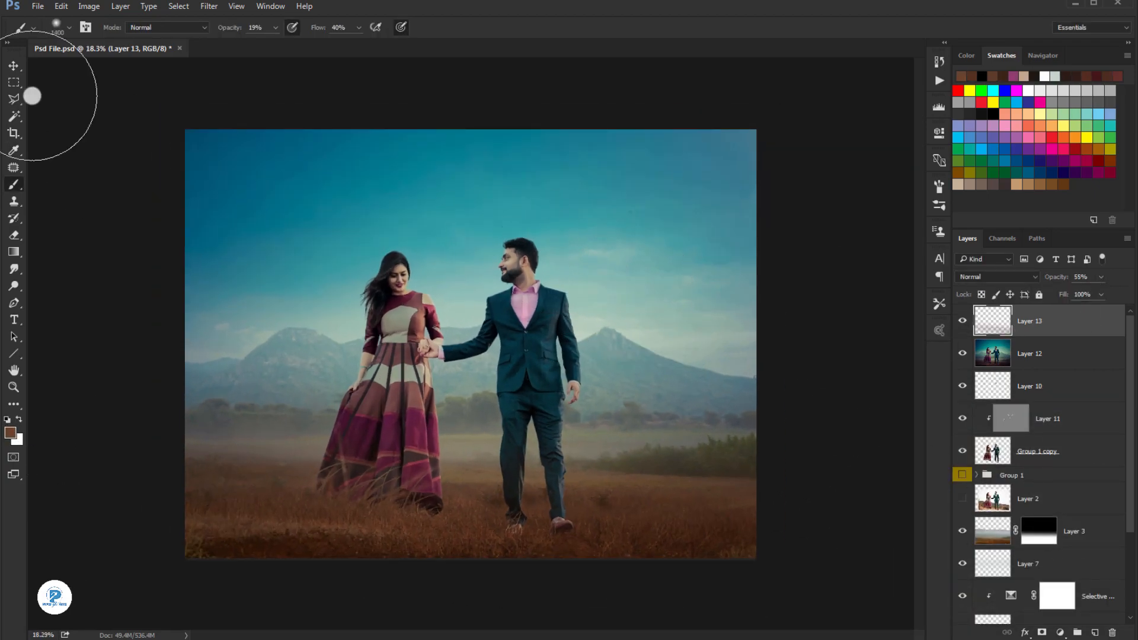
# Step: Stamp the visible layers into a new Linear Light layer and apply the High Pass filter to sharpen the image
pyautogui.press('v')
pyautogui.hotkey('ctrl', 'alt', 'shift', 'e')
pyautogui.hotkey('shift', 'alt', 'j')
pyautogui.click(209, 6)
pyautogui.moveTo(237, 255)
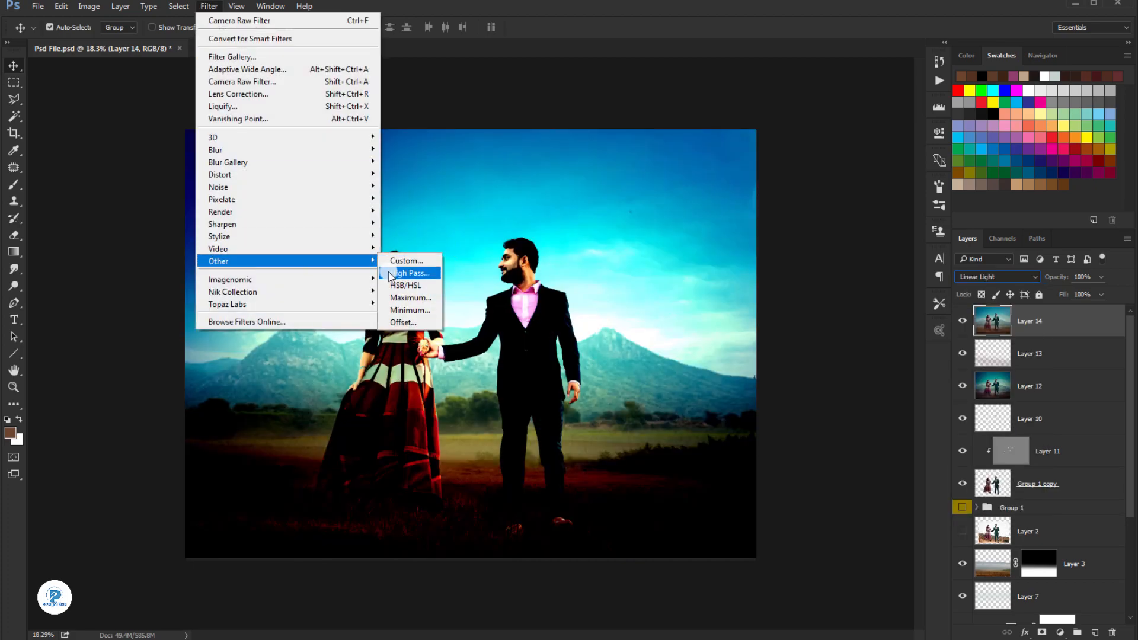
pyautogui.click(409, 272)
pyautogui.click(812, 197)
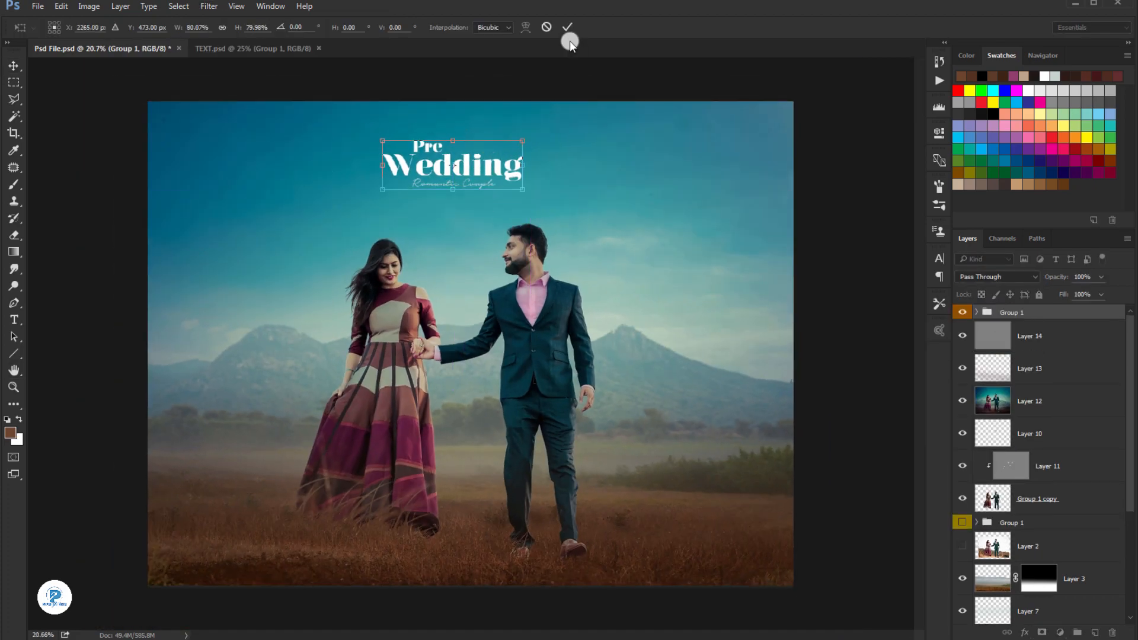
# Step: Place the Pre Wedding title group from TEXT.psd in the sky above the couple, scaled to about 80%
pyautogui.click(567, 27)
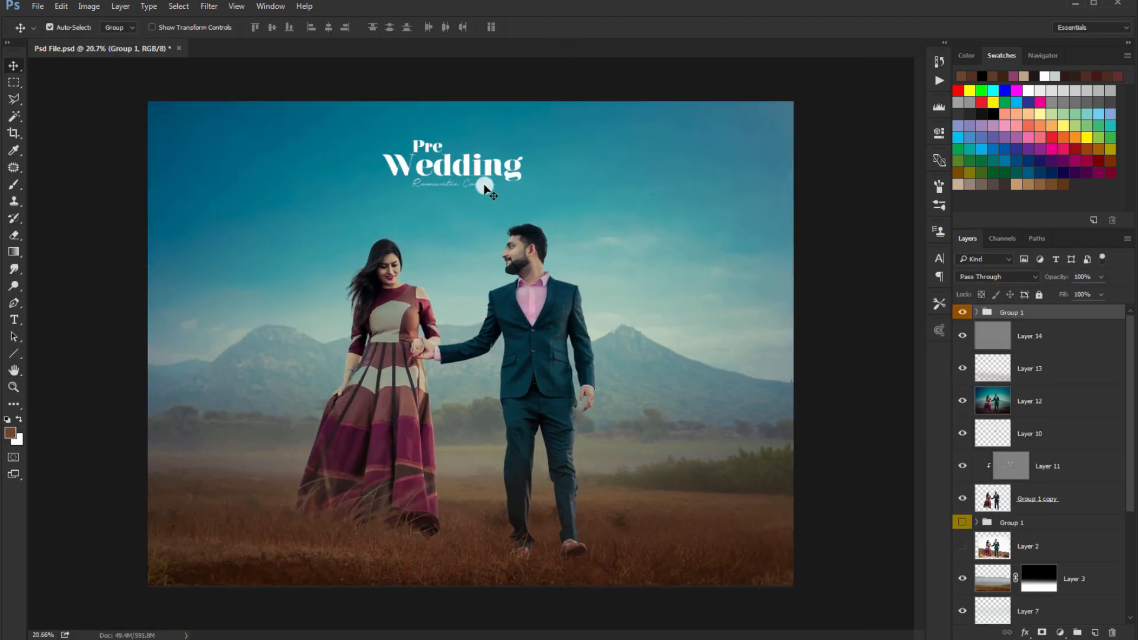